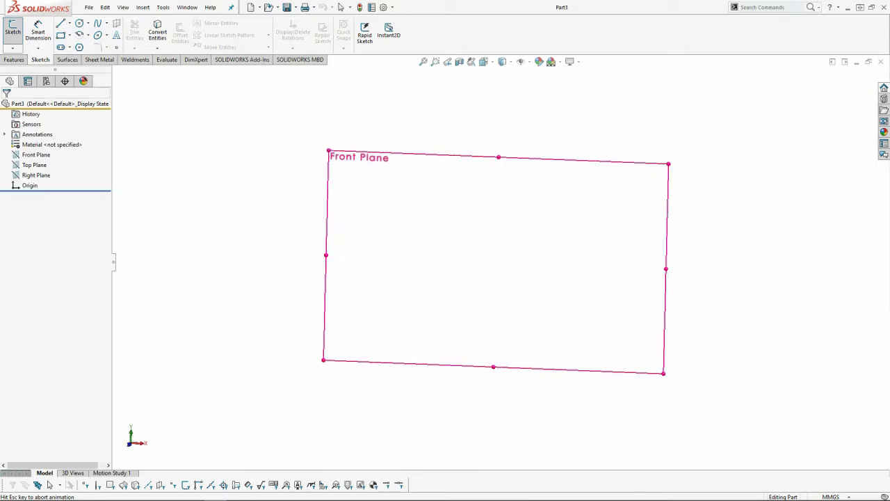
Sketch a closed nozzle half-profile about 153 mm long from the origin, with a vertical step down, a rising sloped edge and a horizontal base line
key(l)
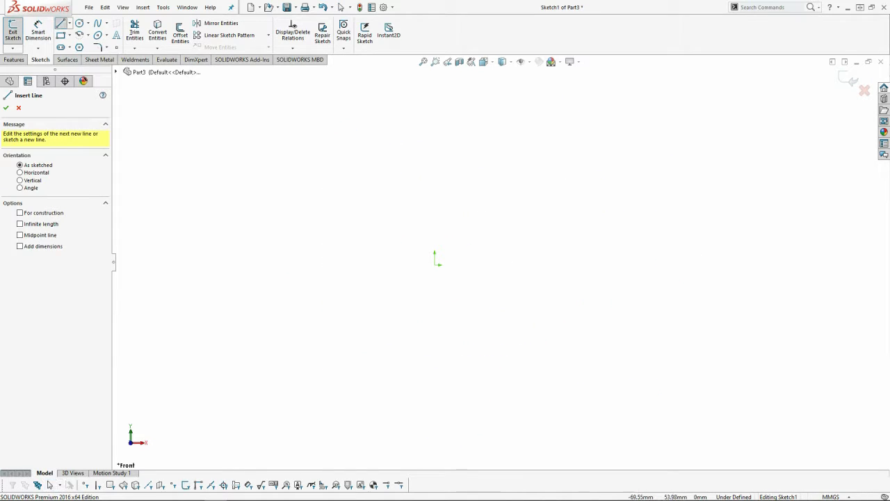
click(435, 264)
click(435, 161)
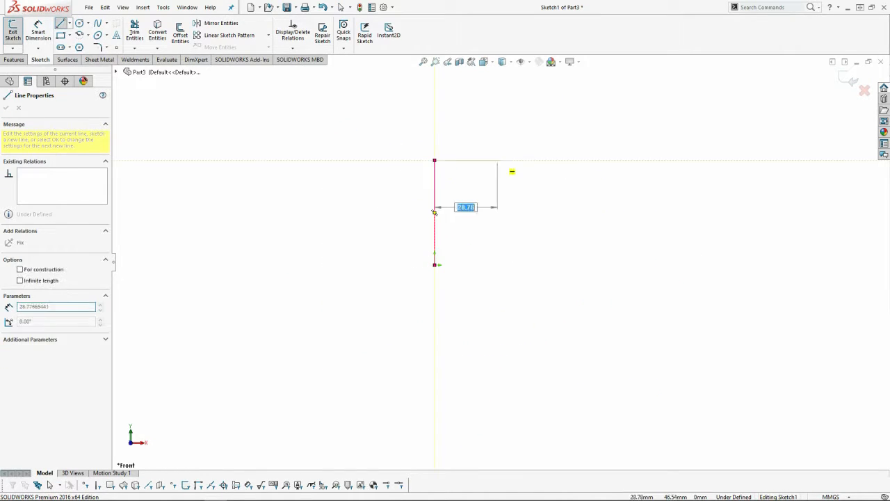
click(530, 160)
click(530, 228)
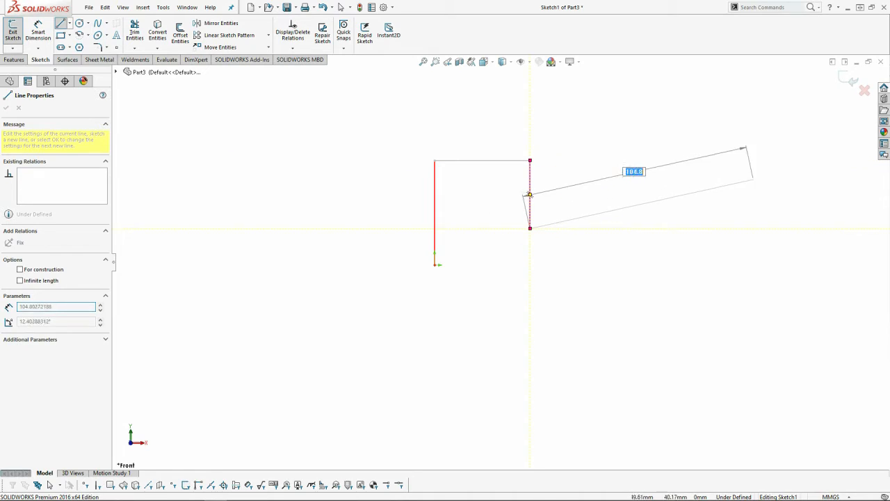
click(768, 264)
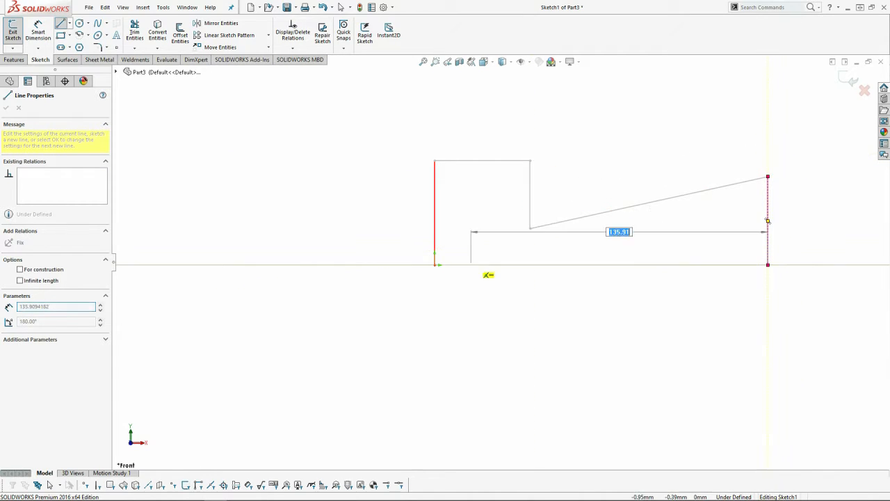
click(435, 264)
key(Escape)
key(f)
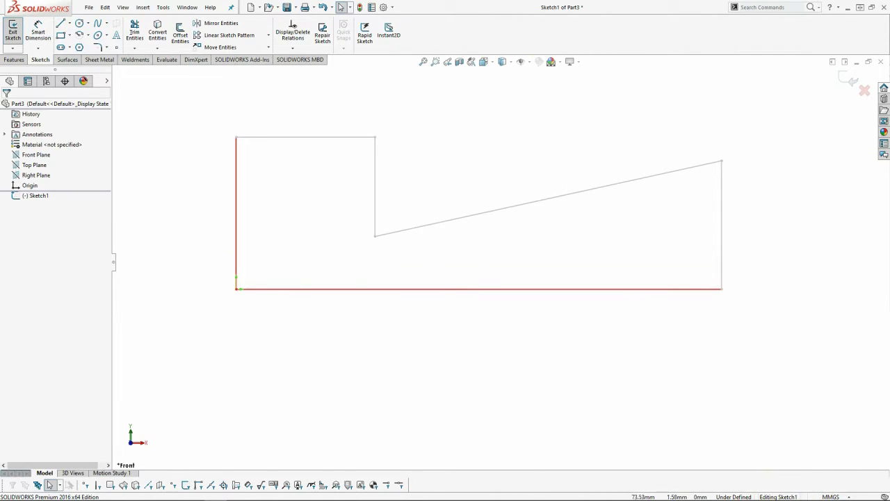
click(478, 288)
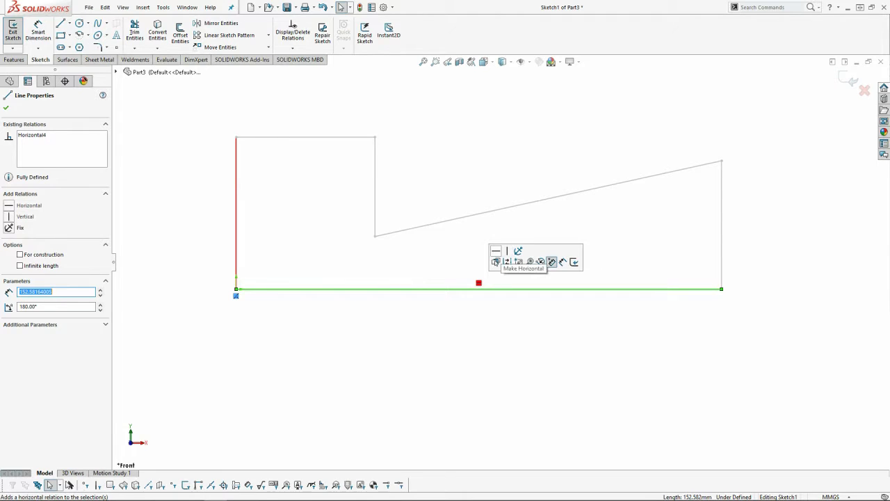
click(496, 252)
Dimension the throat corner's height above the base line as 3 mm
click(40, 33)
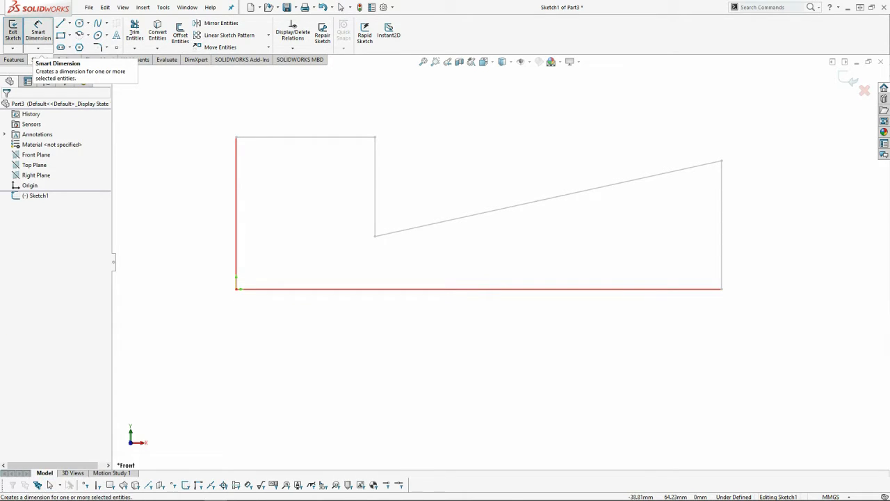
click(375, 236)
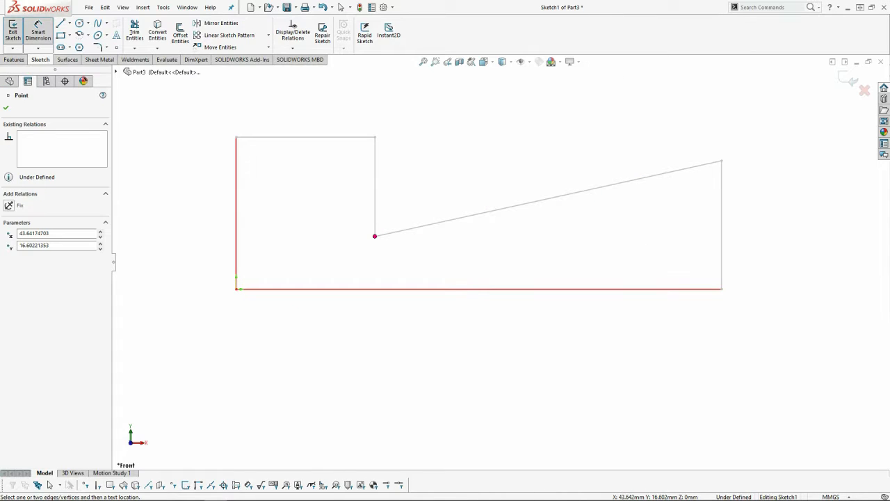
click(477, 289)
click(369, 261)
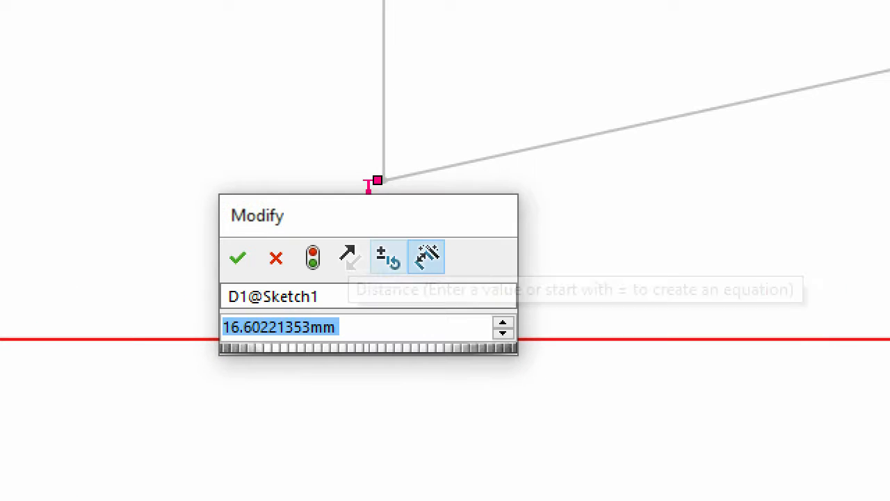
text(3)
click(237, 258)
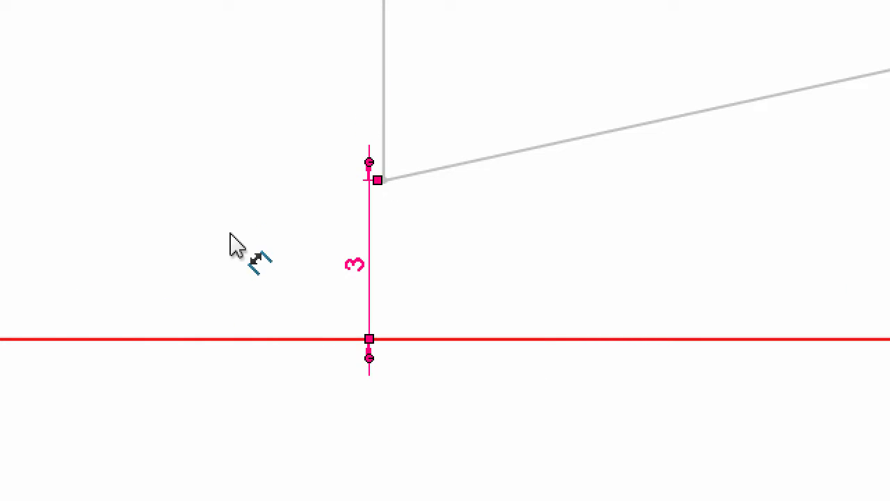
Dimension the profile's left vertical edge, which starts at the origin, as 9 mm
click(225, 223)
click(236, 210)
click(219, 196)
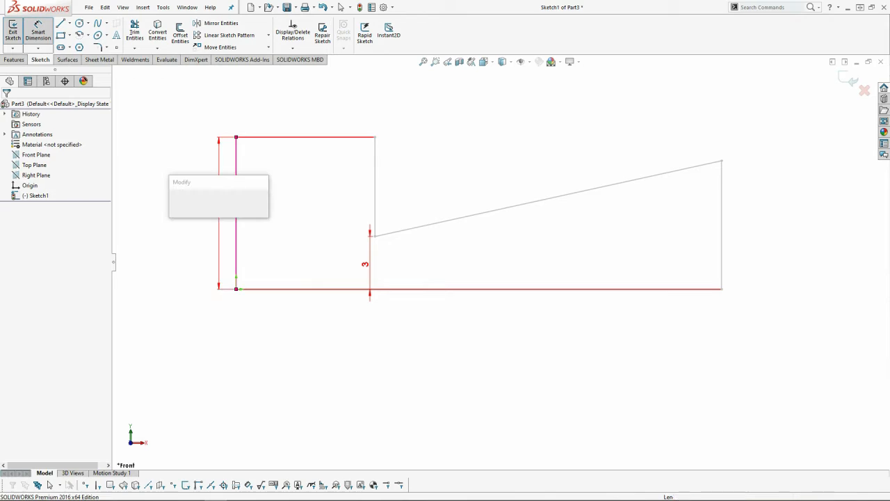
text(9)
key(Return)
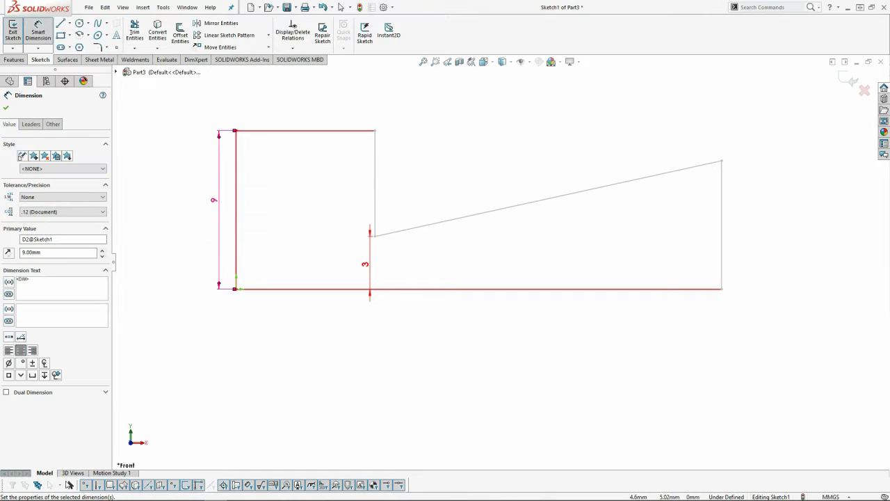
Dimension the profile's upper horizontal edge as 10 mm and leave the dimension command
click(306, 130)
click(277, 109)
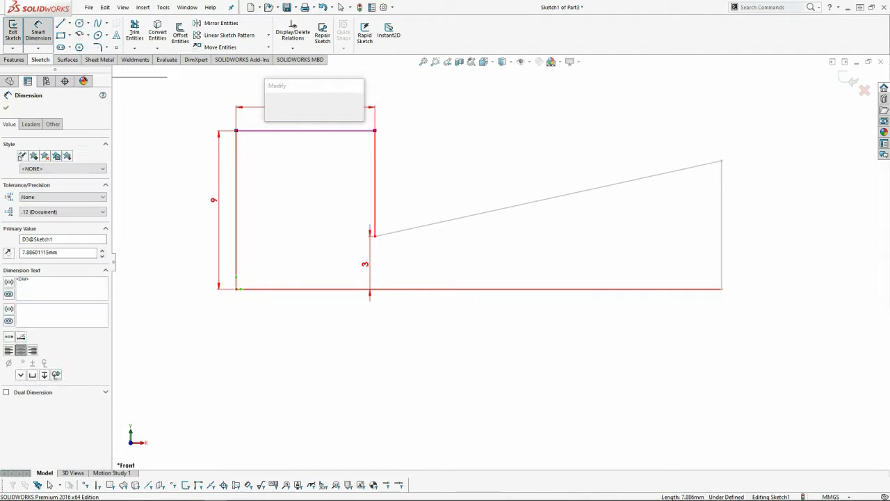
text(10)
key(Return)
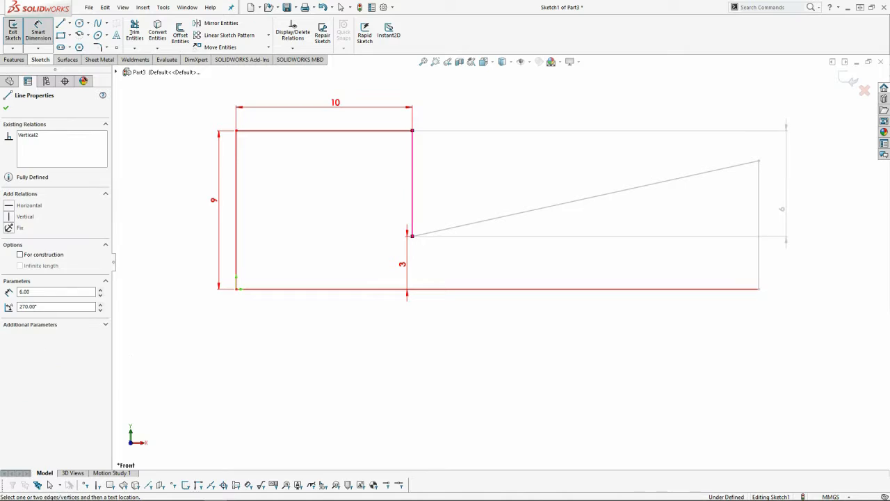
key(Escape)
Add an equal relation between the profile's right and left vertical edges
click(759, 225)
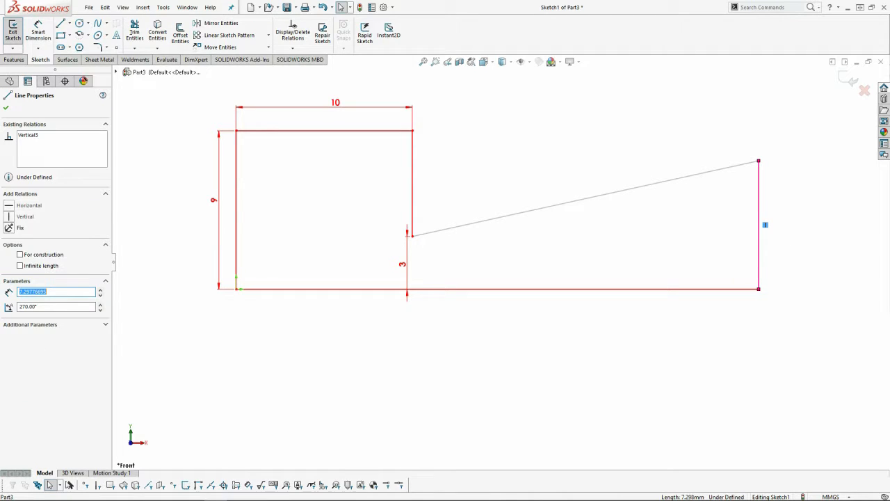
ctrl+click(237, 210)
click(23, 313)
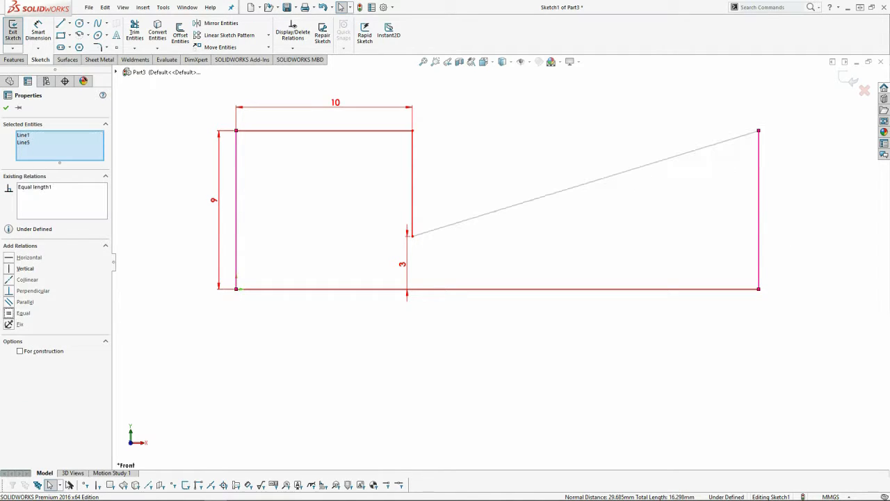
key(Escape)
Dimension the base line's overall length as 20 mm and change that dimension to 30 mm
click(38, 32)
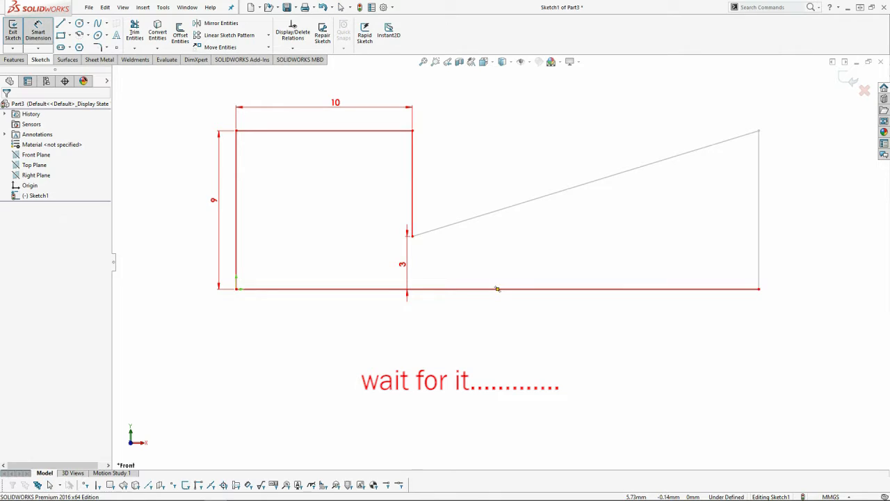
click(365, 289)
click(362, 321)
text(20)
key(Return)
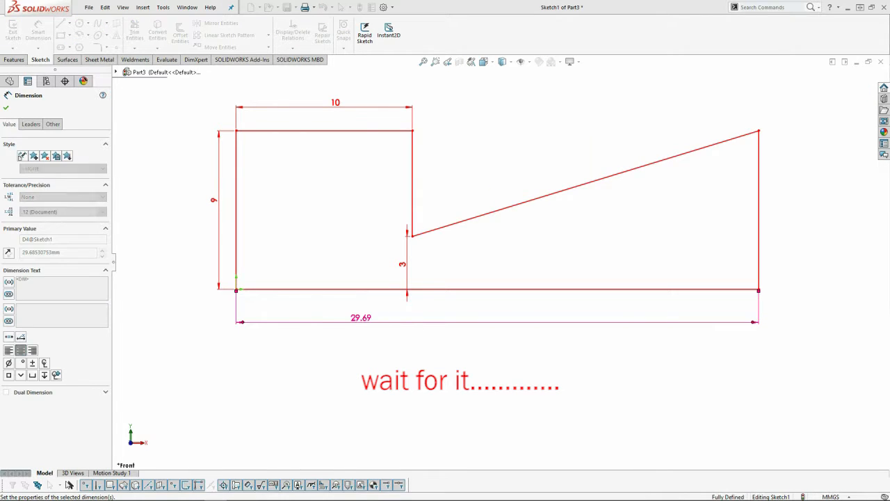
double_click(320, 318)
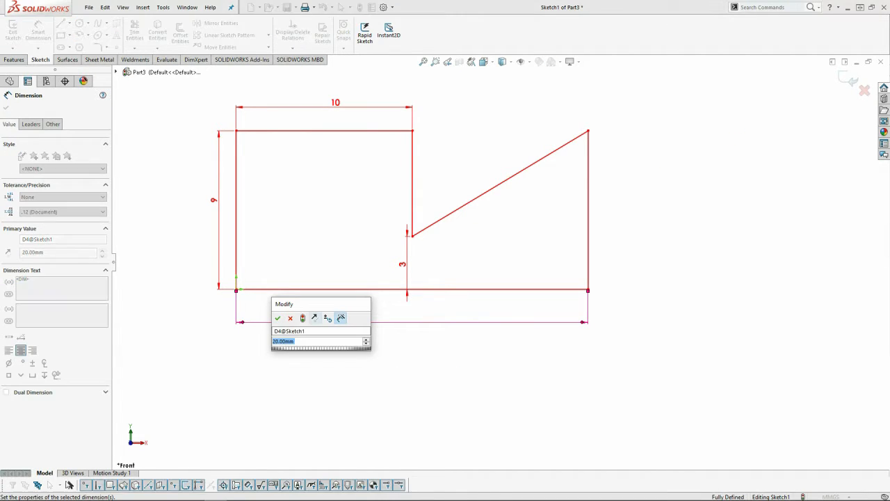
text(30)
key(Return)
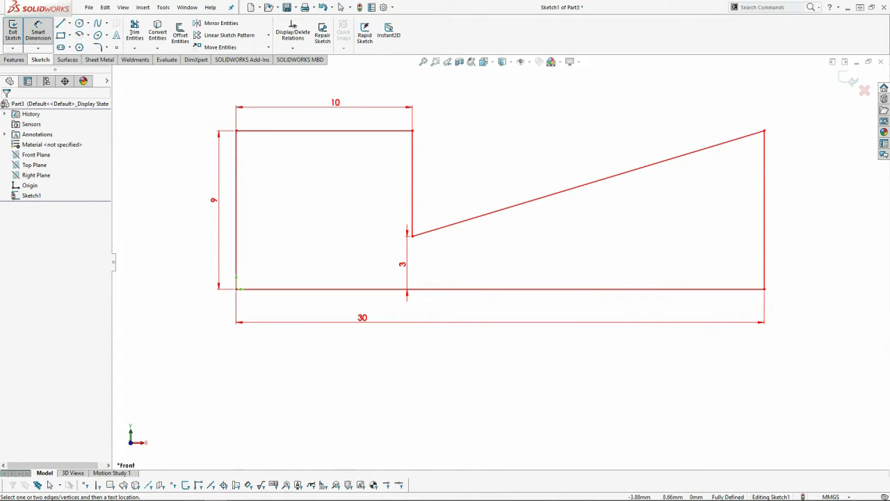
Create a planar surface bounded by the current nozzle sketch
click(143, 7)
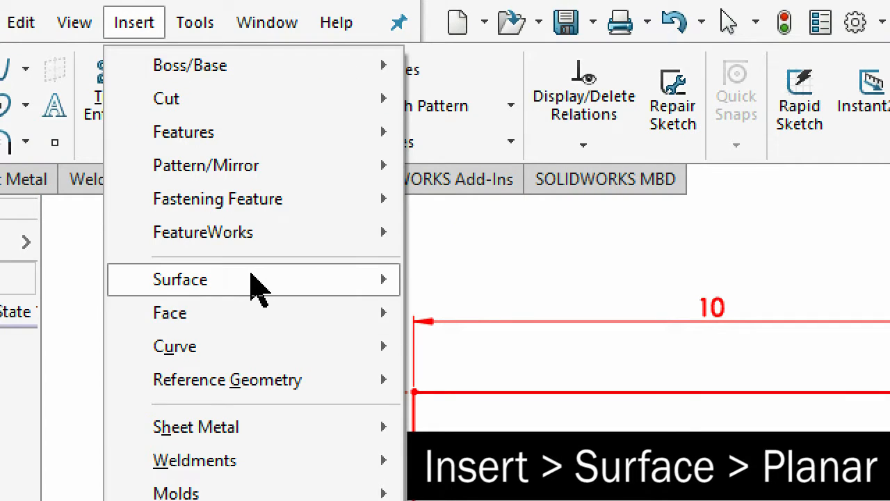
mouse_move(253, 284)
click(502, 445)
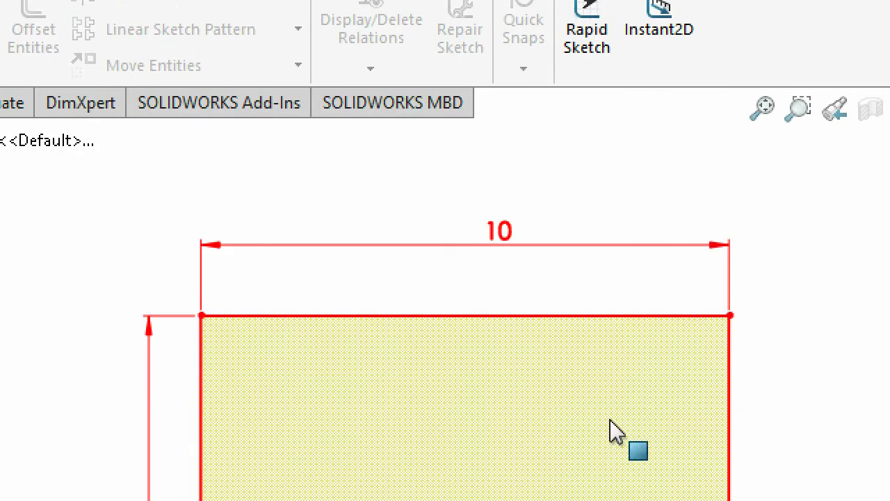
click(611, 432)
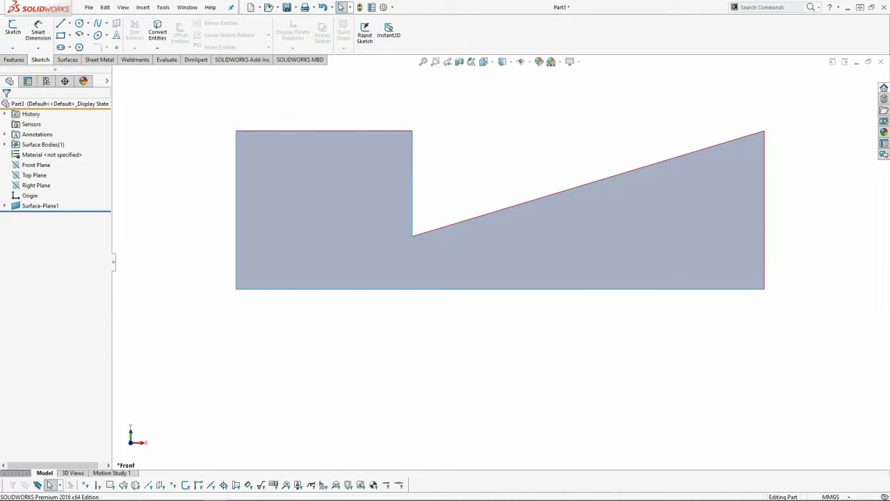
Save the part as 2D_NOZZLE in .sldprt format under the YT VID FALCON HEAVY folder on the Desktop
key(ctrl+s)
click(330, 260)
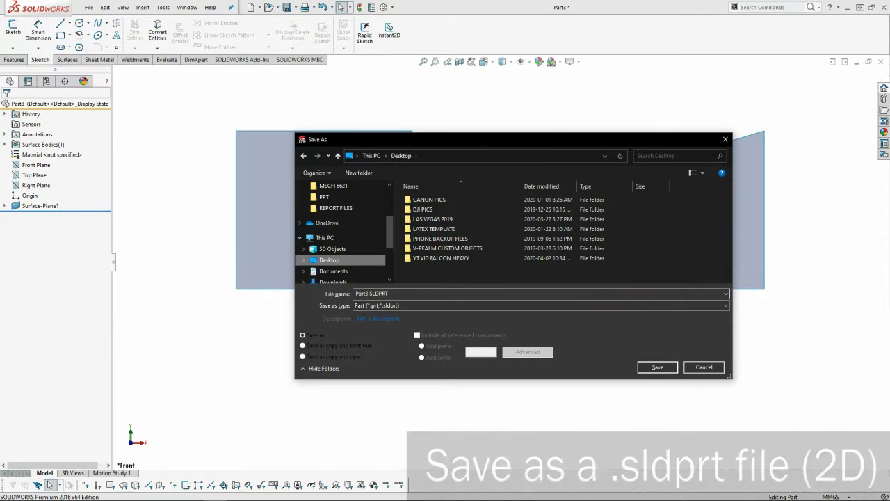
double_click(445, 258)
click(445, 200)
key(Return)
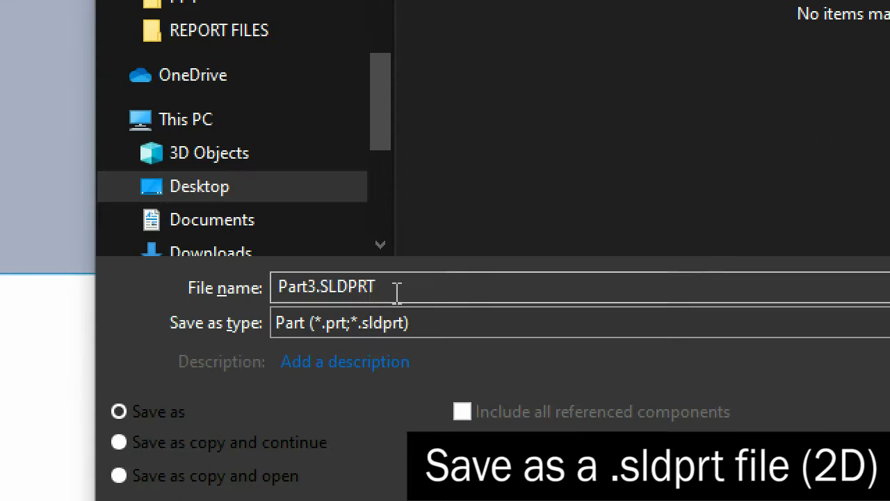
double_click(395, 294)
text(32)
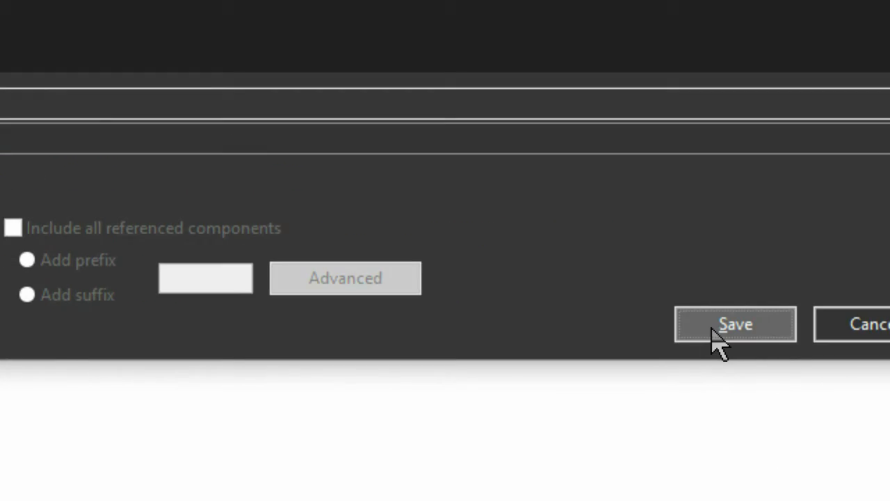
click(717, 327)
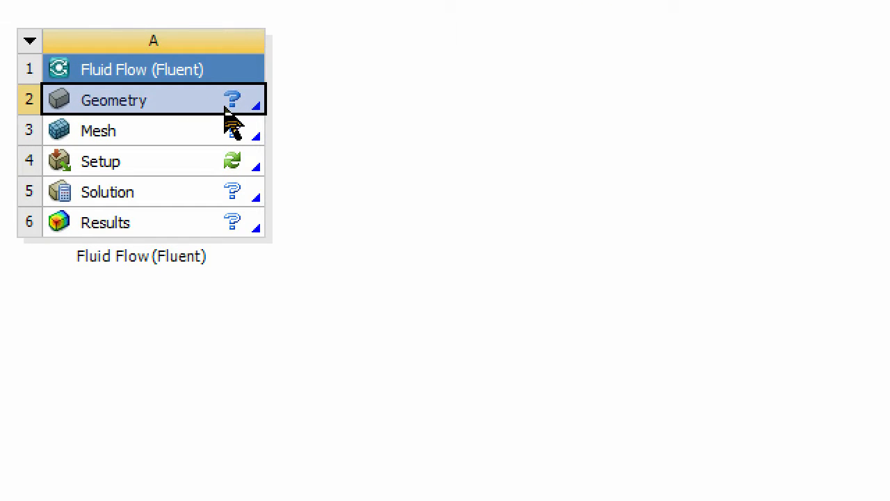
Switch to ANSYS Workbench and import 2D_NOZZLE.SLDPRT as the geometry of the Fluid Flow (Fluent) system
right_click(234, 101)
mouse_move(286, 183)
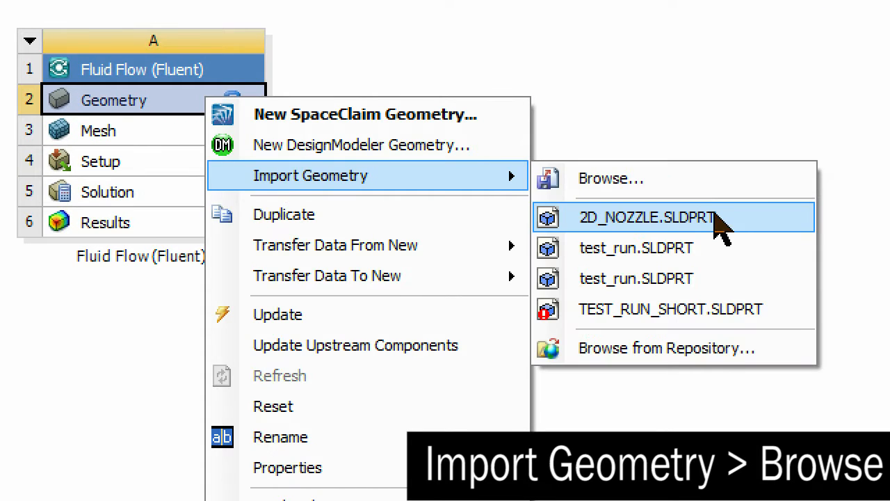
click(716, 219)
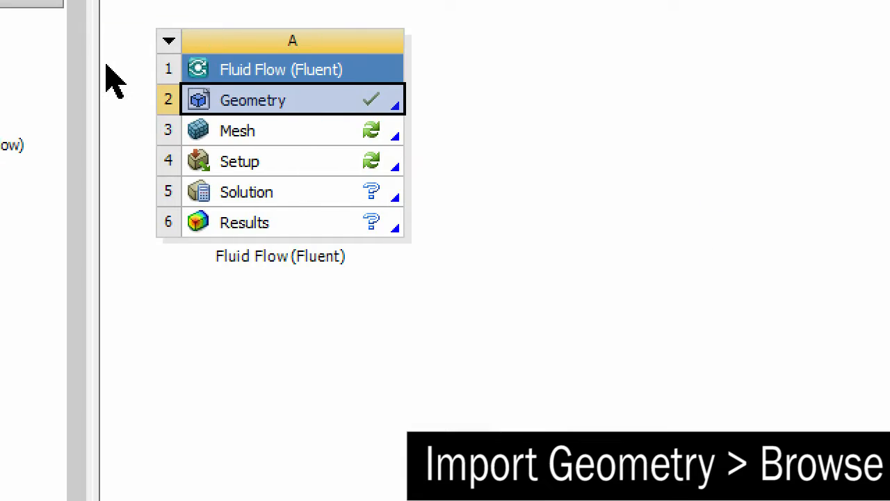
Open the imported geometry in DesignModeler, generate it and view the nozzle face straight on in the XY plane
right_click(278, 112)
click(345, 149)
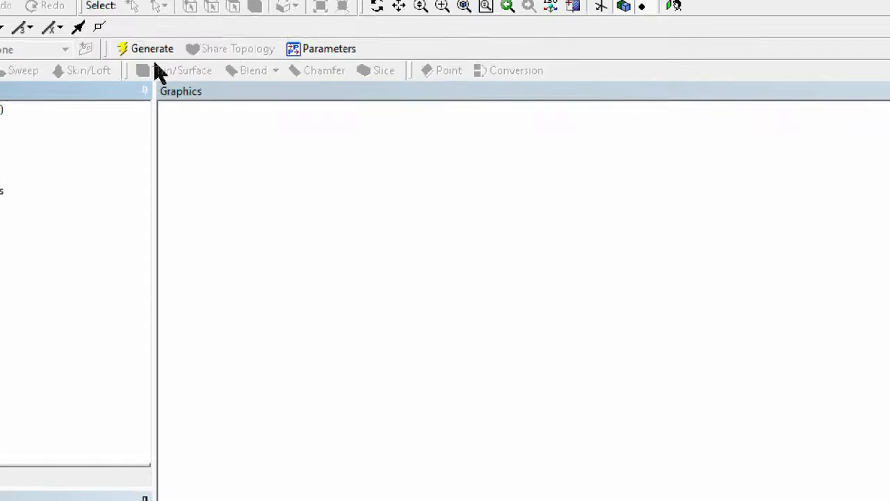
click(147, 50)
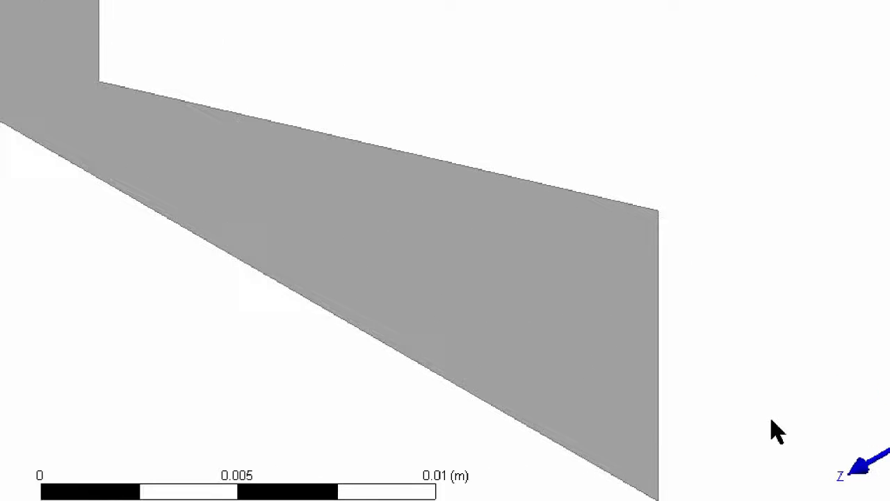
click(815, 442)
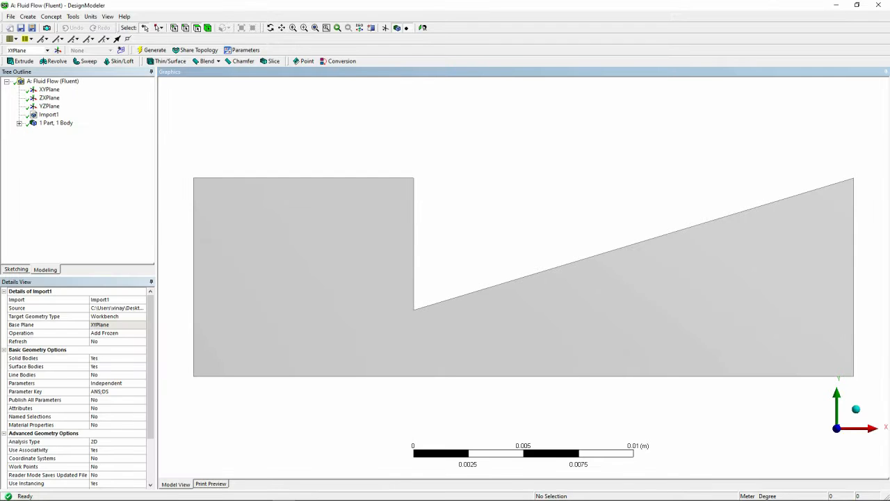
On the XYPlane, sketch a vertical line through the throat from just above the chamber's top edge down to the nozzle's bottom edge
click(49, 89)
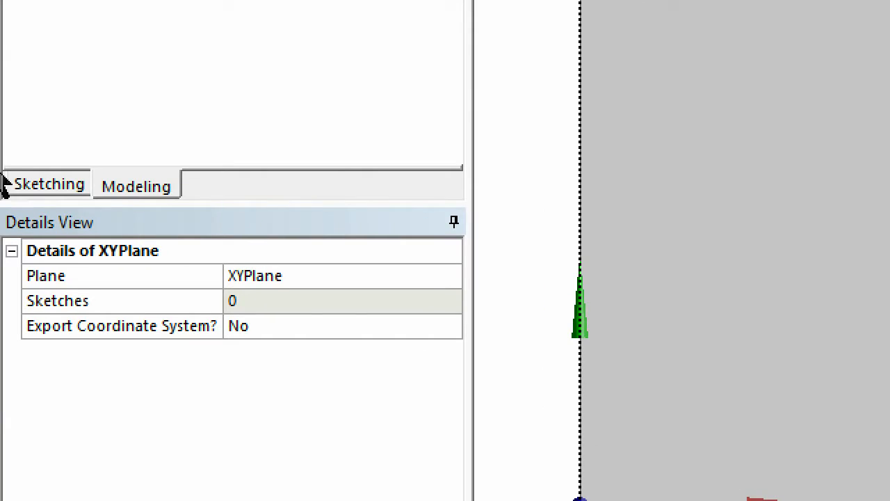
click(48, 183)
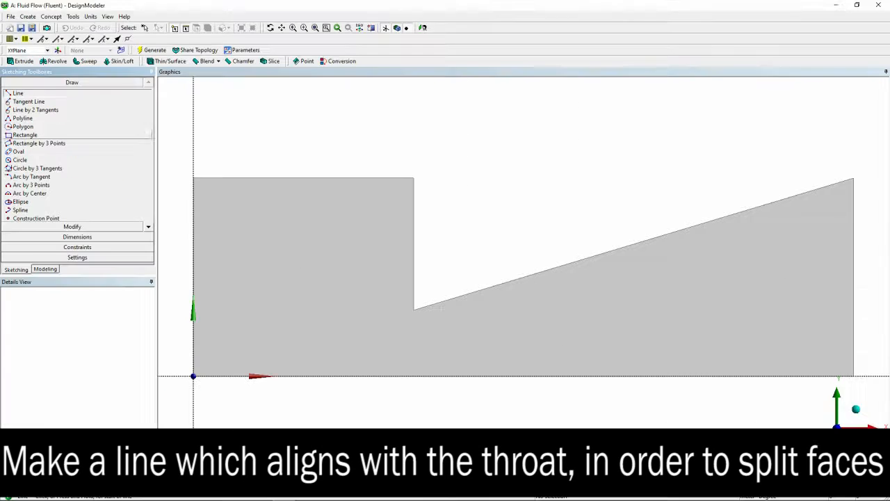
click(410, 163)
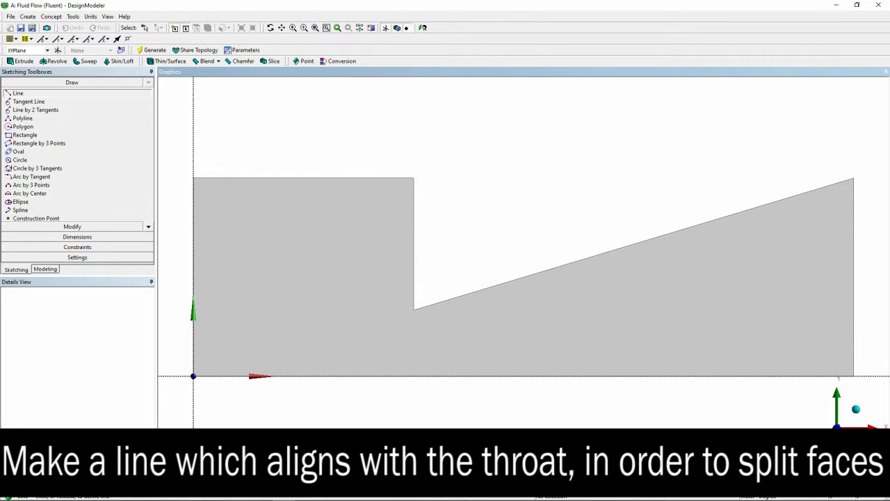
click(414, 375)
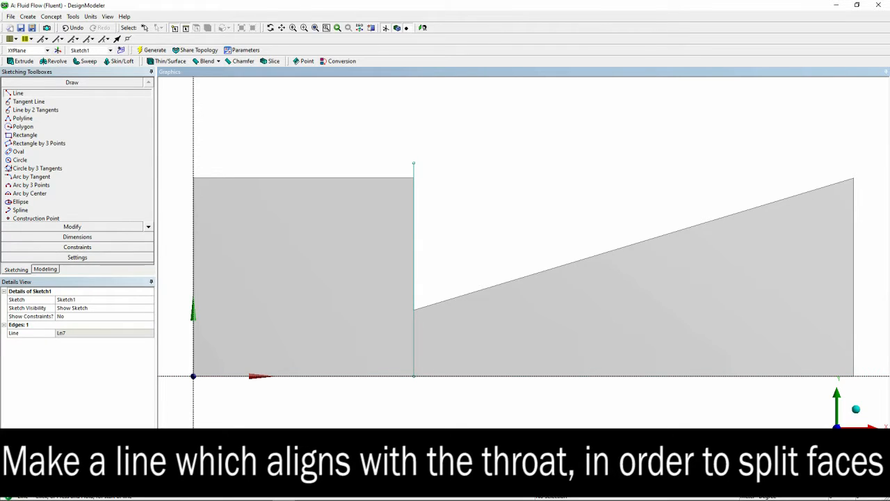
Add a horizontal dimension from the Y axis to the throat line and set it to 0.01 m
click(77, 237)
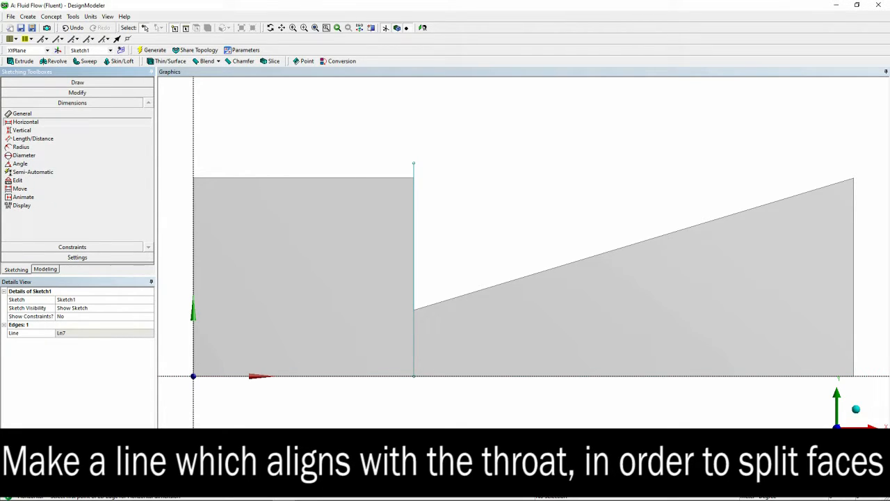
click(194, 141)
click(414, 225)
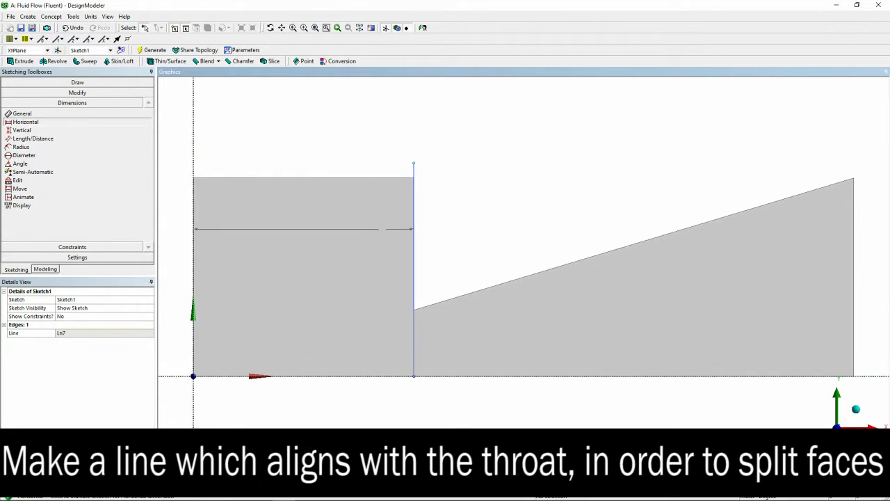
click(351, 235)
click(83, 333)
text(0.01)
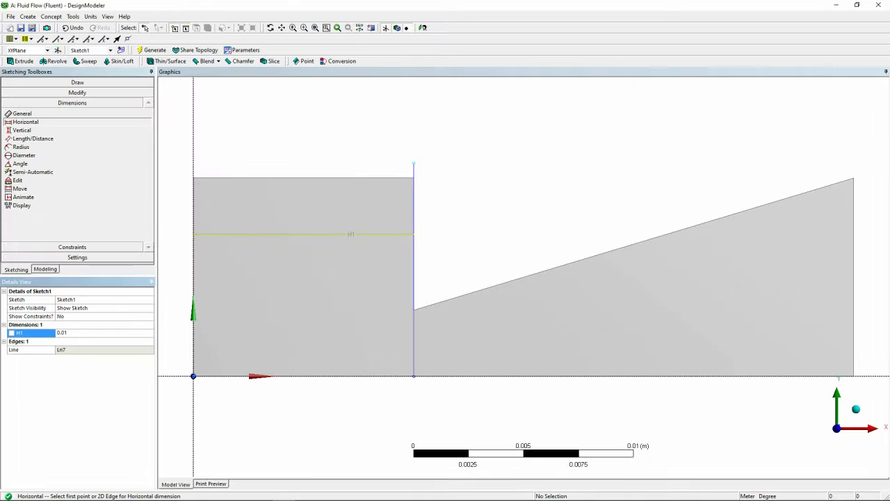
key(Return)
Create and generate a Face Split with the nozzle face as target face and the sketched throat line as tool geometry
click(72, 16)
click(104, 96)
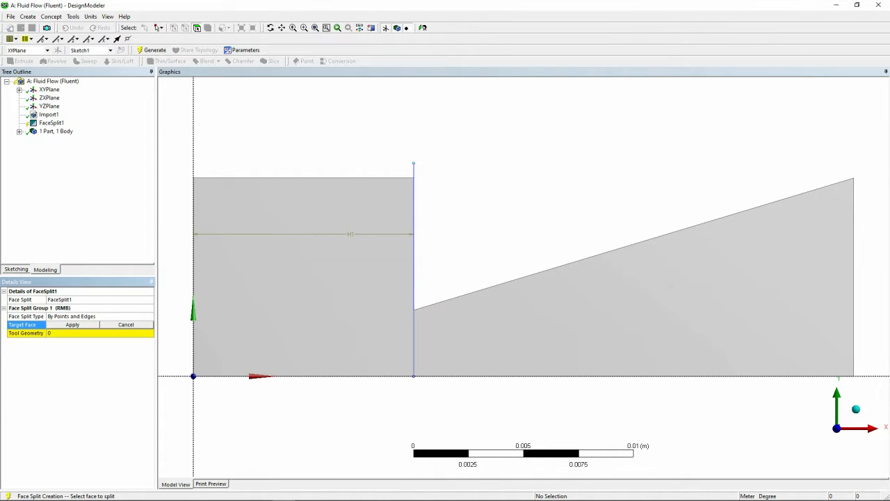
click(306, 293)
click(79, 325)
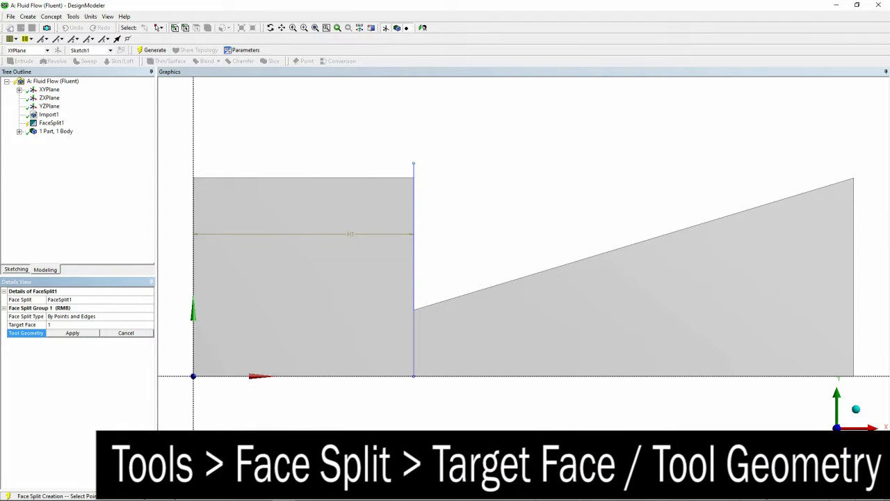
click(186, 27)
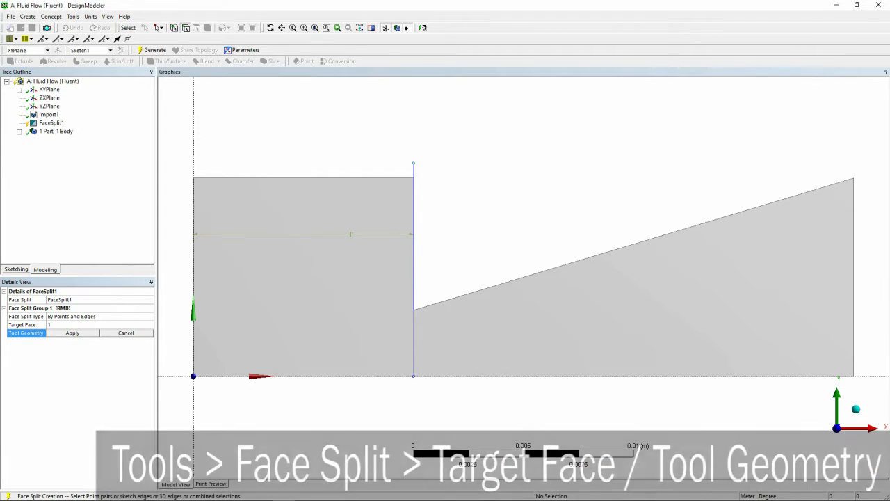
click(414, 240)
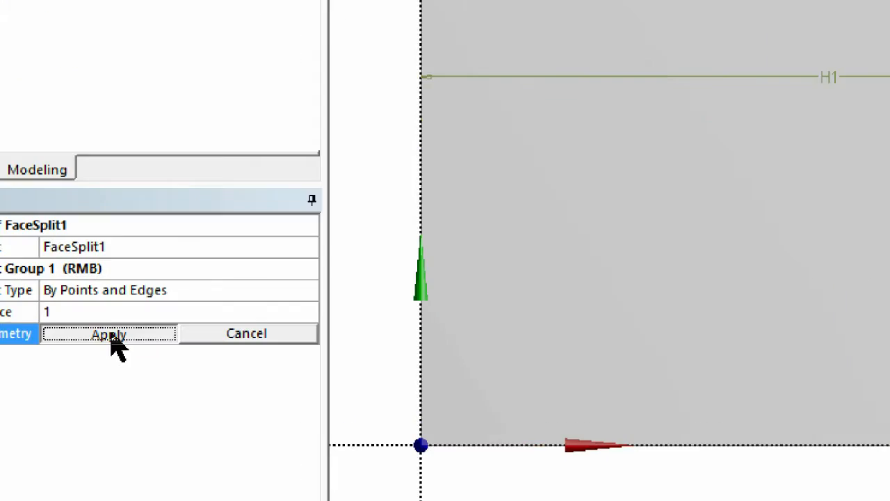
click(73, 332)
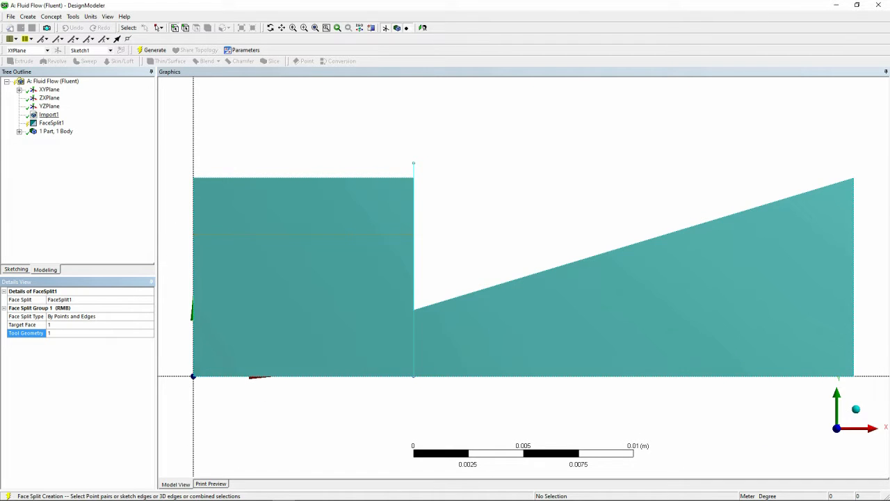
click(52, 123)
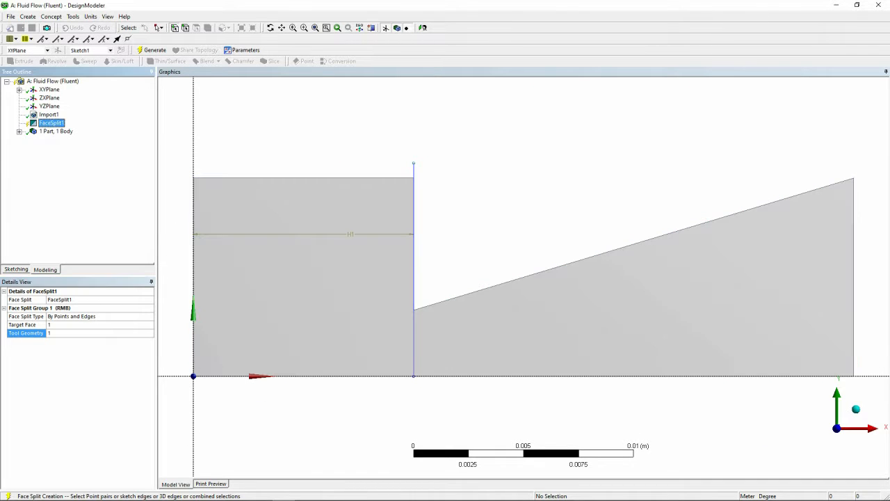
click(153, 50)
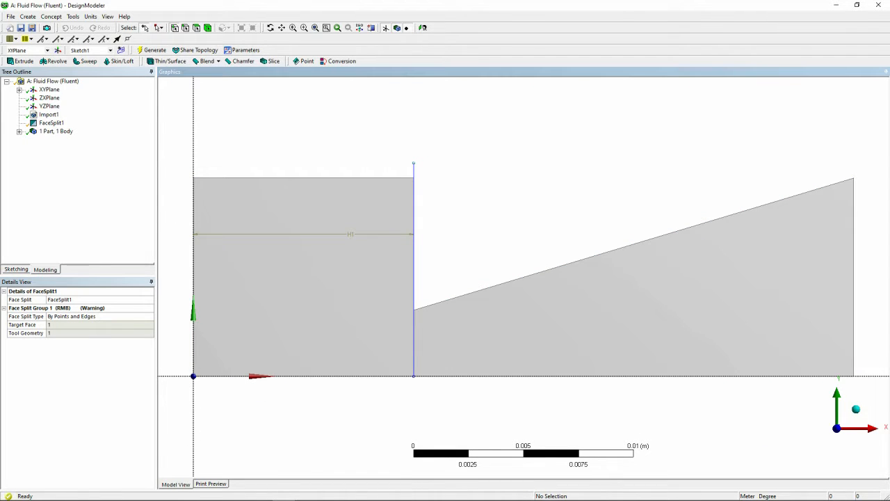
Check the face split by inspecting the nozzle surface body and selecting the faces on each side of the throat
click(16, 269)
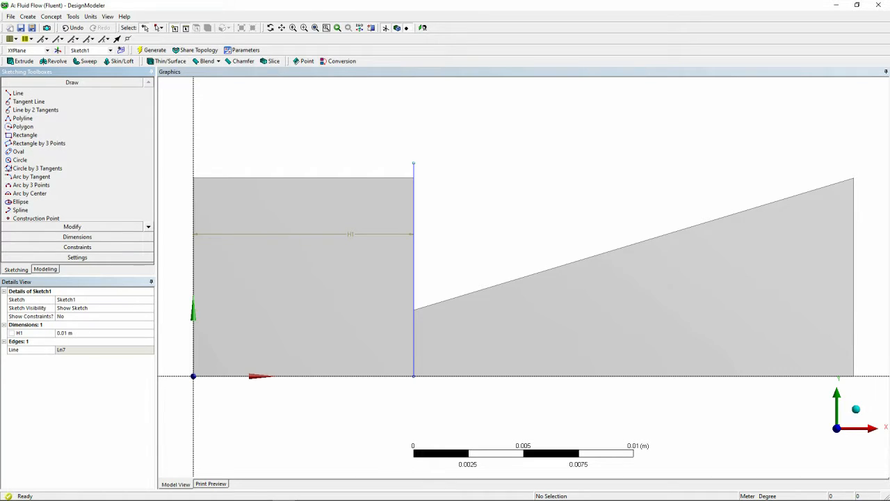
click(45, 269)
click(18, 131)
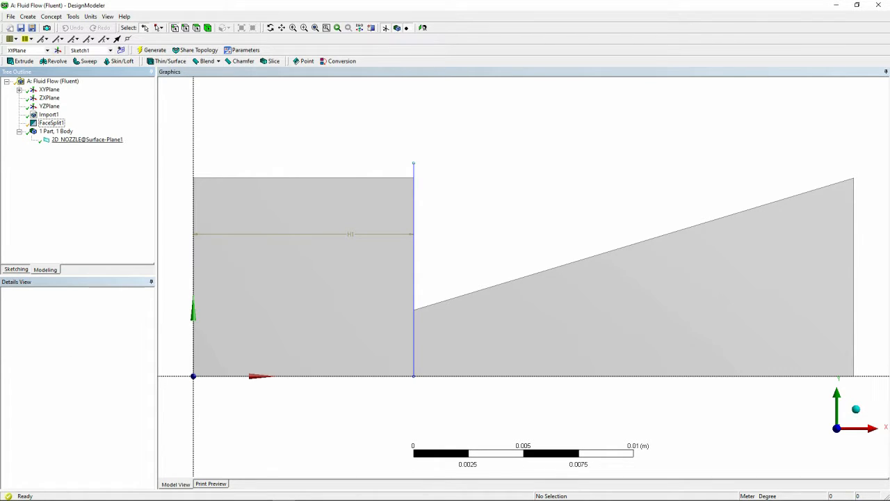
right_click(45, 141)
click(278, 132)
click(197, 28)
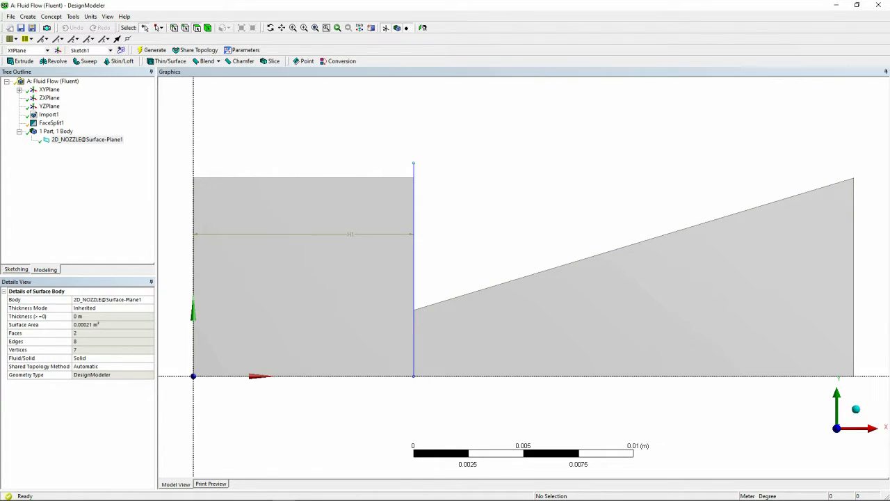
click(314, 264)
click(557, 320)
Hide the throat line sketch under the XYPlane
click(18, 90)
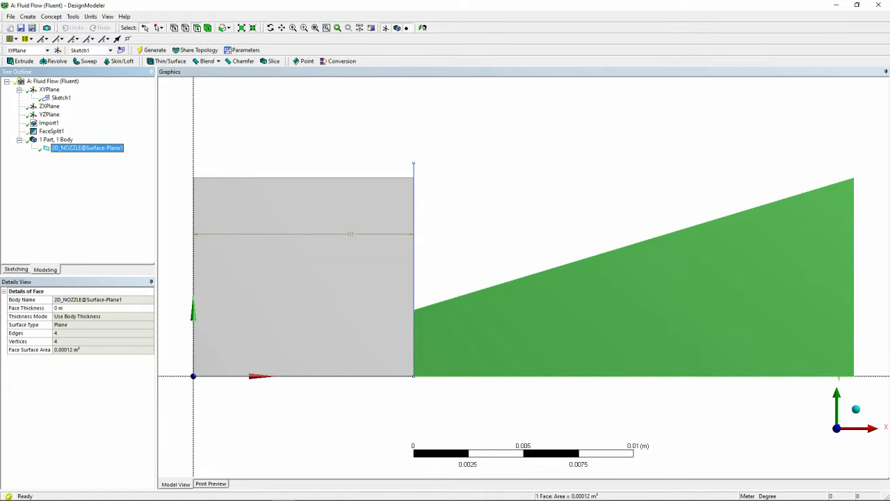
right_click(60, 97)
click(50, 111)
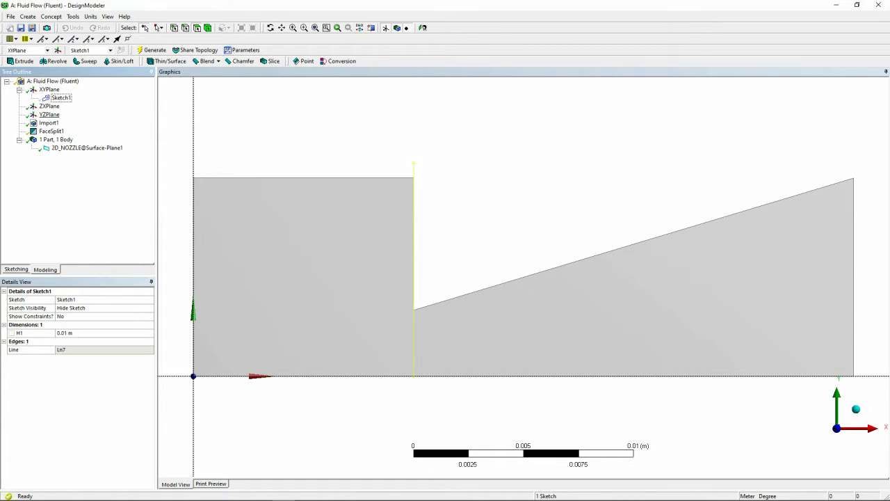
Change the 2D_NOZZLE surface body from solid to Fluid and check its thickness
click(87, 148)
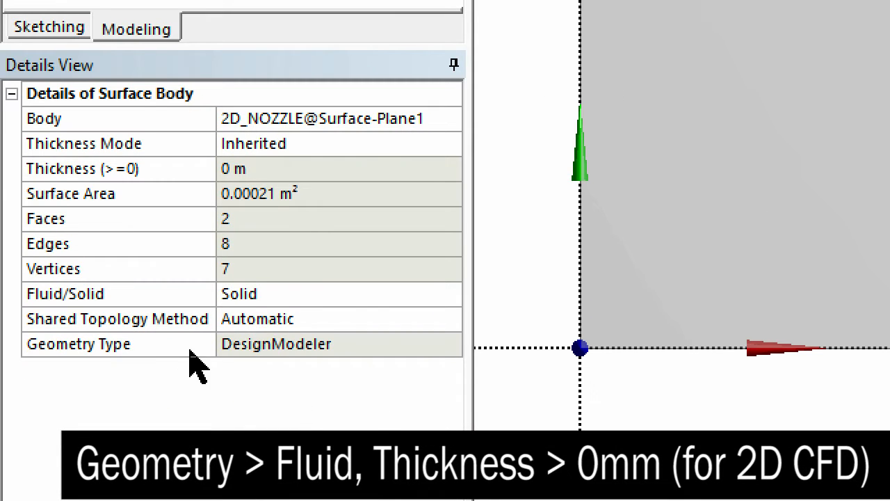
click(122, 359)
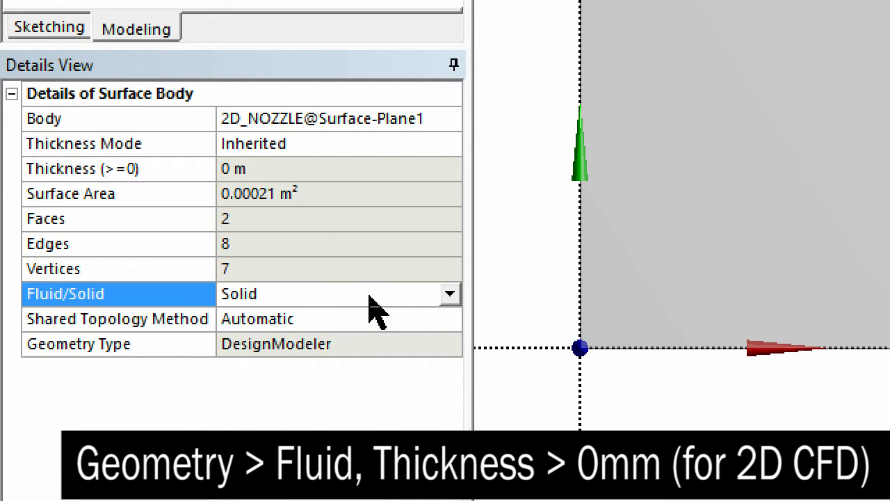
click(449, 294)
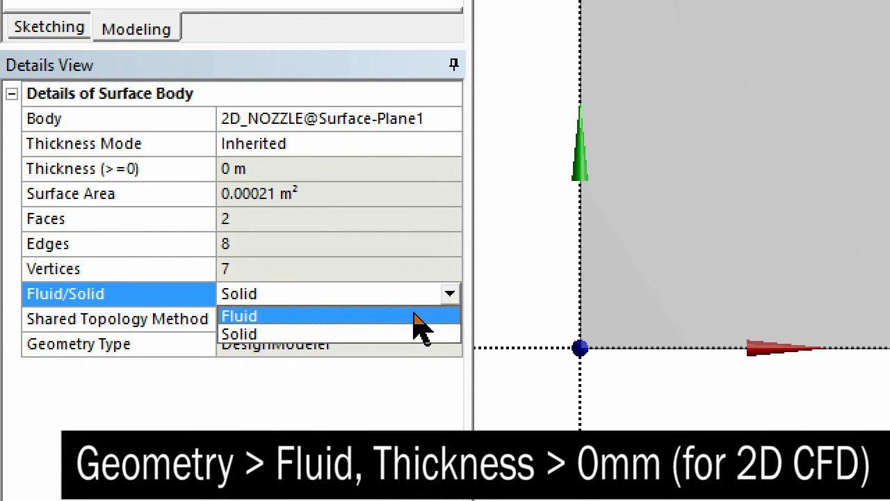
click(415, 316)
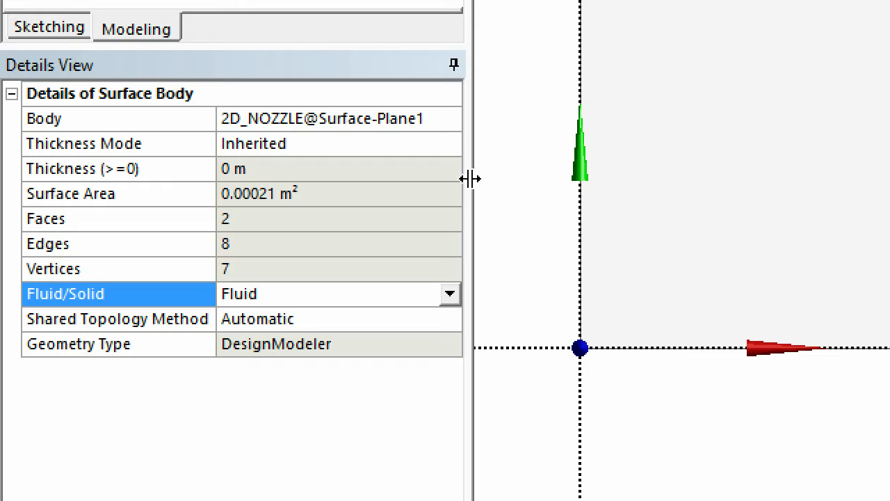
click(395, 167)
click(522, 155)
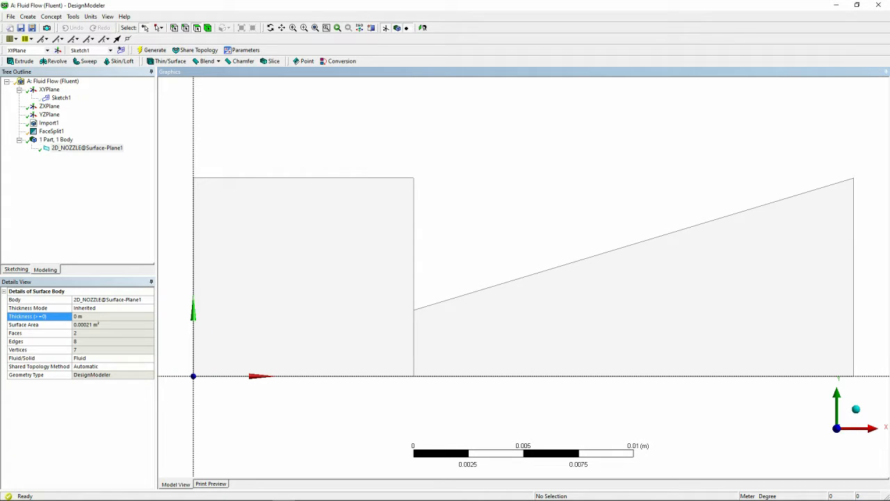
click(341, 282)
click(521, 319)
click(543, 177)
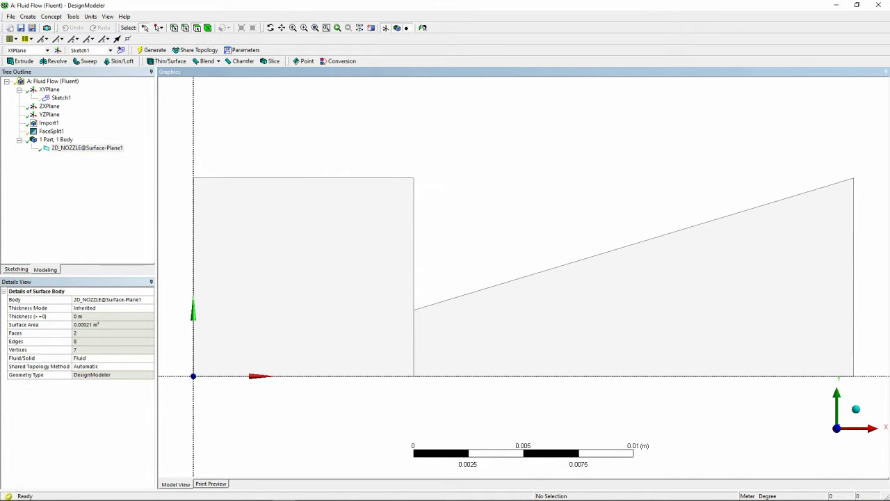
Close DesignModeler and open the Fluid Flow (Fluent) system's mesh in ANSYS Meshing
click(879, 5)
double_click(199, 108)
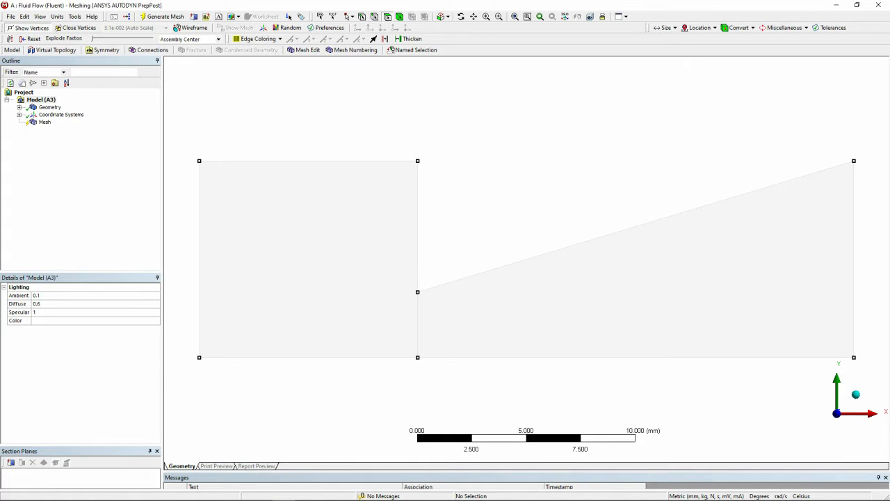
click(230, 293)
click(598, 306)
click(542, 139)
Set the thickness of the 2D_NOZZLE surface body to 0 mm
double_click(50, 107)
click(69, 115)
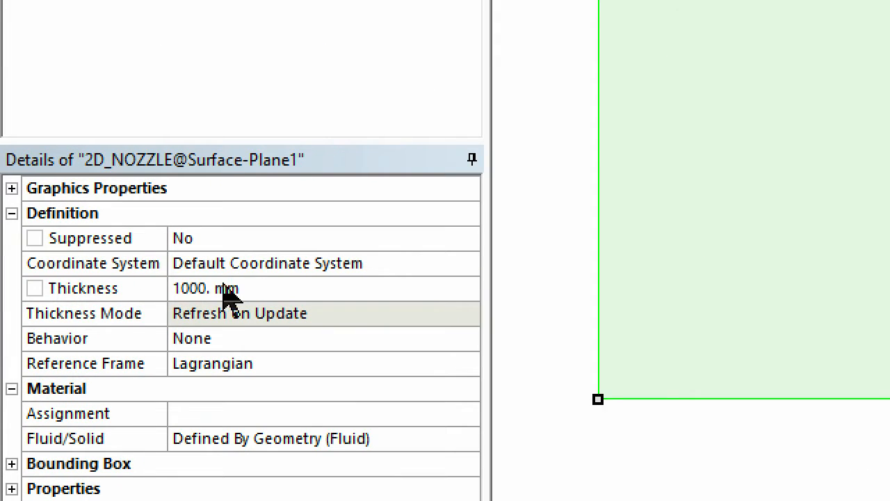
click(230, 288)
key(Return)
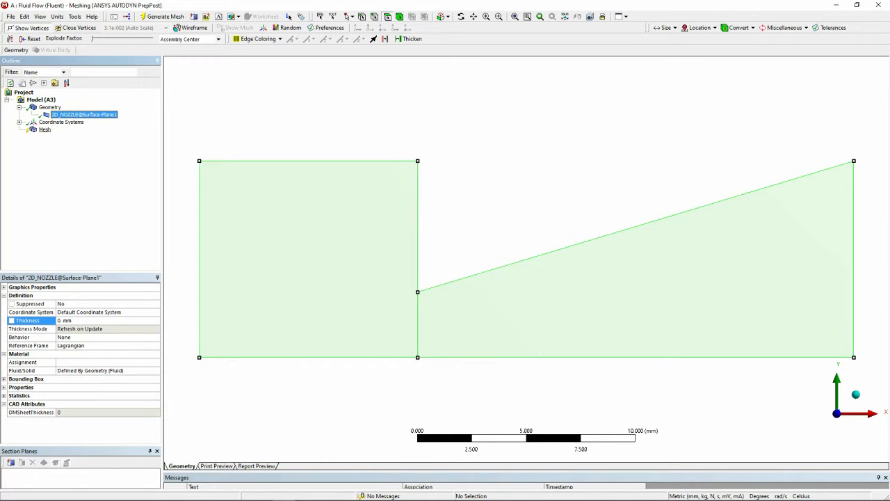
Add a mapped quadrilateral Face Meshing control on both nozzle faces and generate the mesh
click(46, 130)
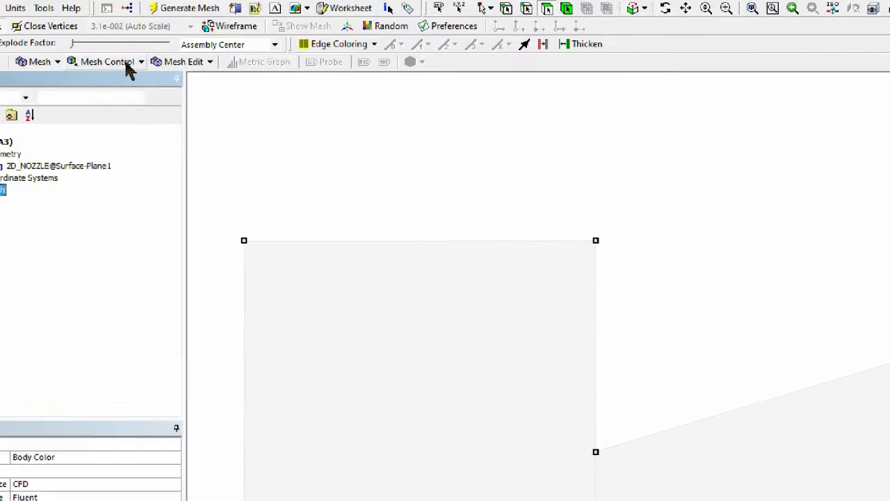
click(124, 51)
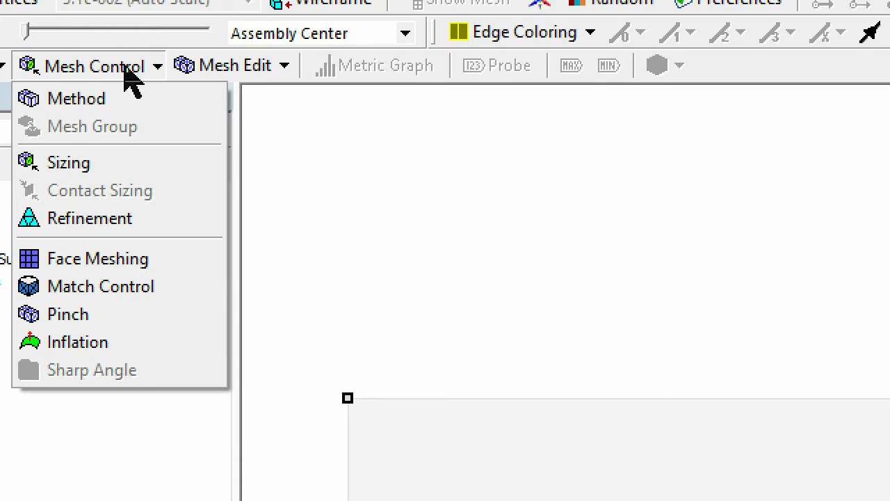
click(113, 113)
click(421, 313)
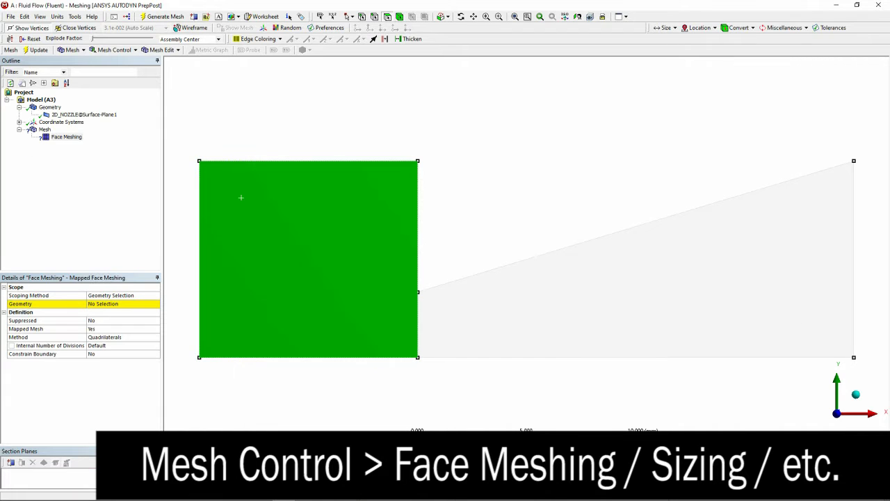
ctrl+click(448, 285)
click(101, 303)
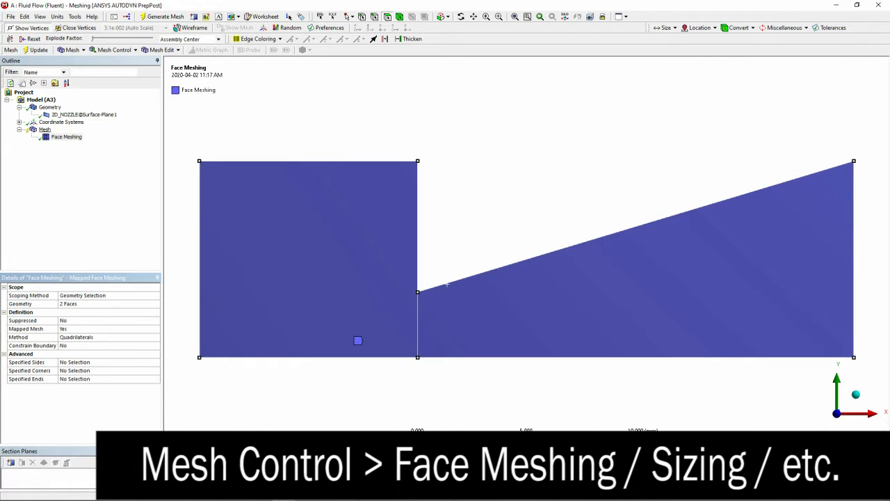
right_click(44, 129)
click(75, 160)
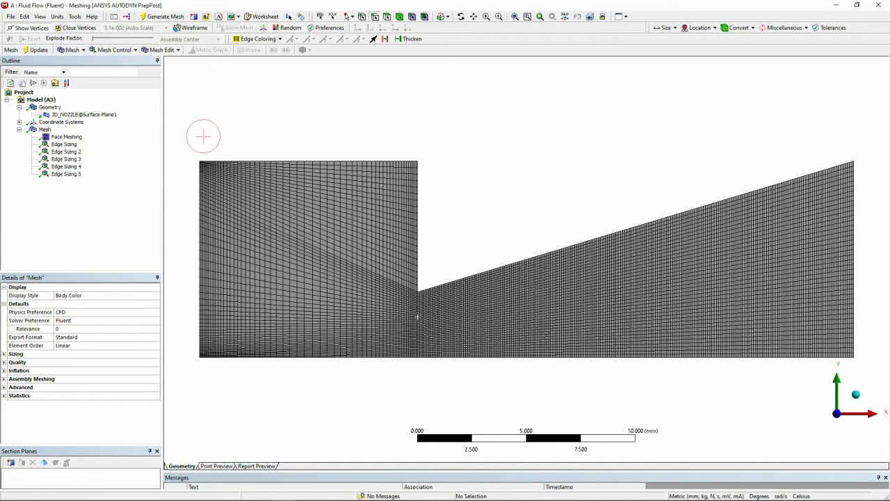
Examine the generated mesh closely around the throat and in the chamber
click(578, 357)
scroll(526, 258, down, 1)
scroll(527, 258, up, 7)
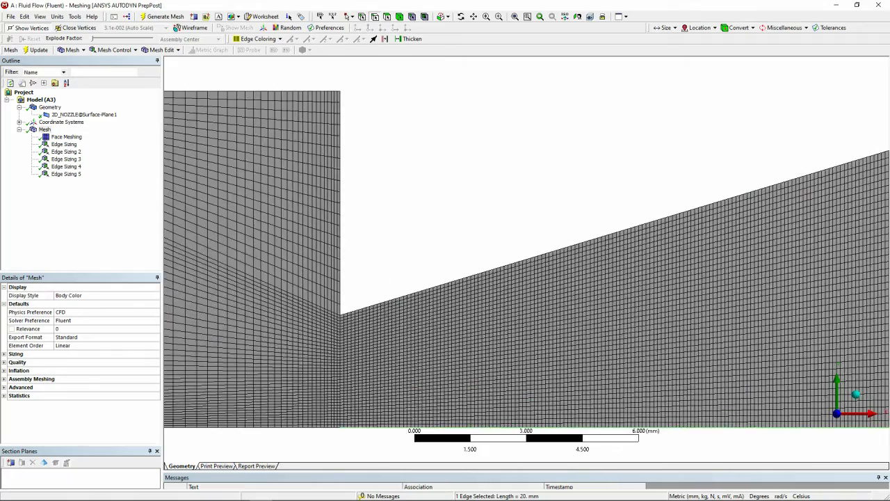
scroll(526, 259, down, 7)
scroll(235, 252, up, 3)
middle_drag(234, 252, 308, 236)
Review the scoped edges, number of divisions and bias settings of the existing edge sizings, and redisplay the whole mesh
click(850, 415)
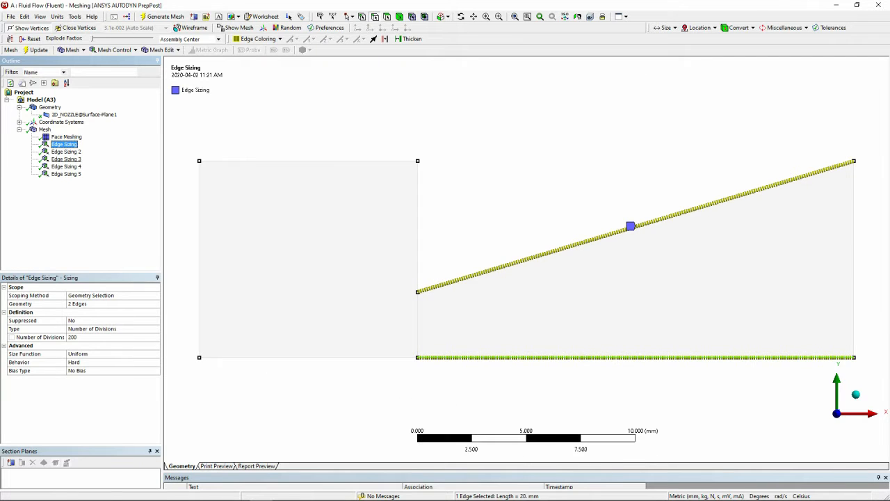
click(67, 152)
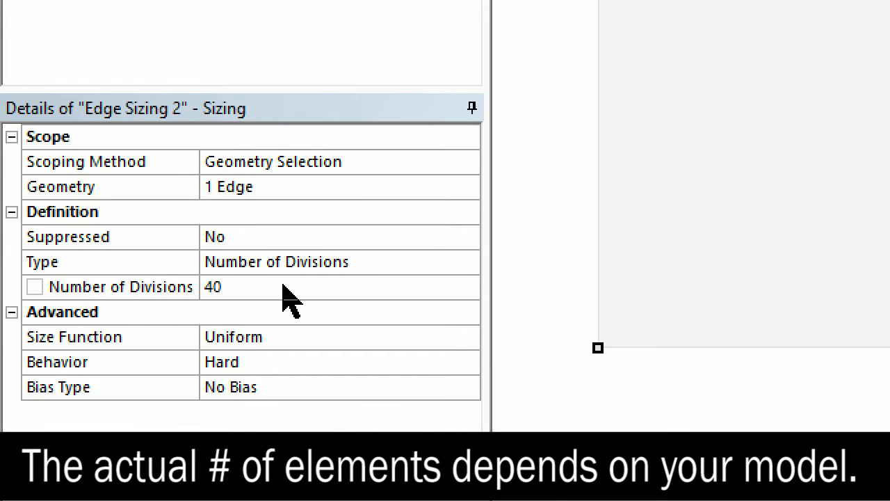
click(283, 287)
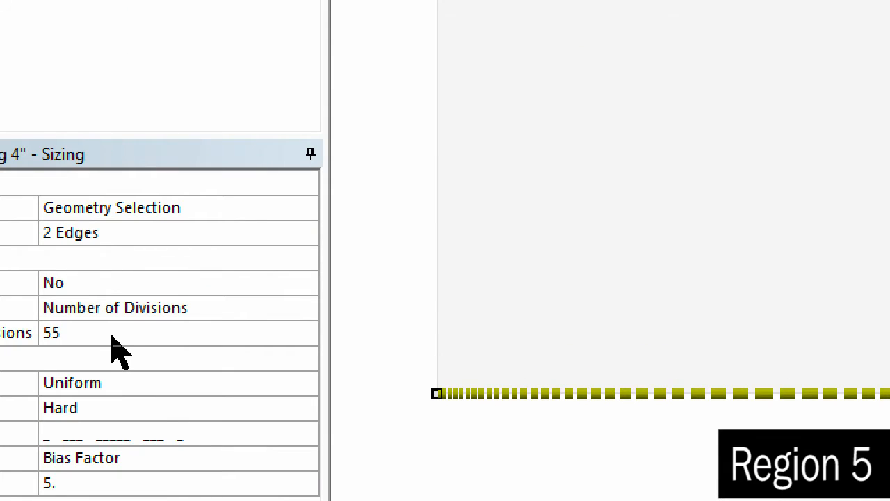
click(47, 338)
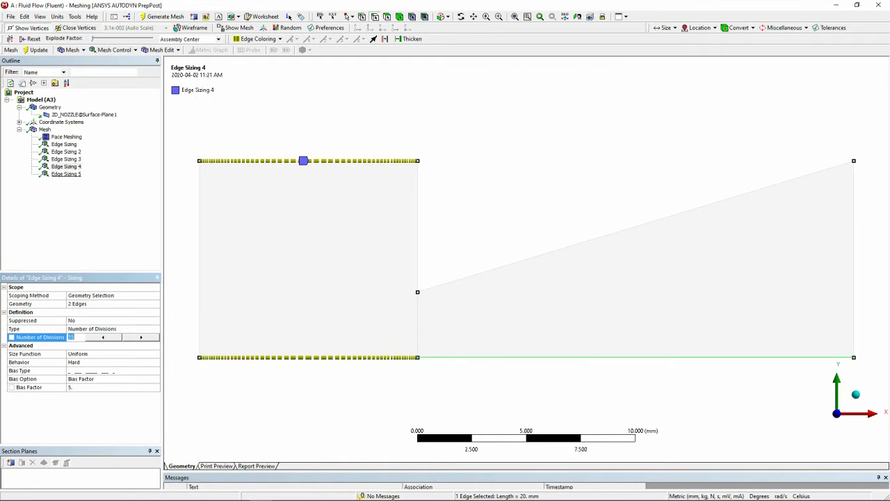
click(66, 174)
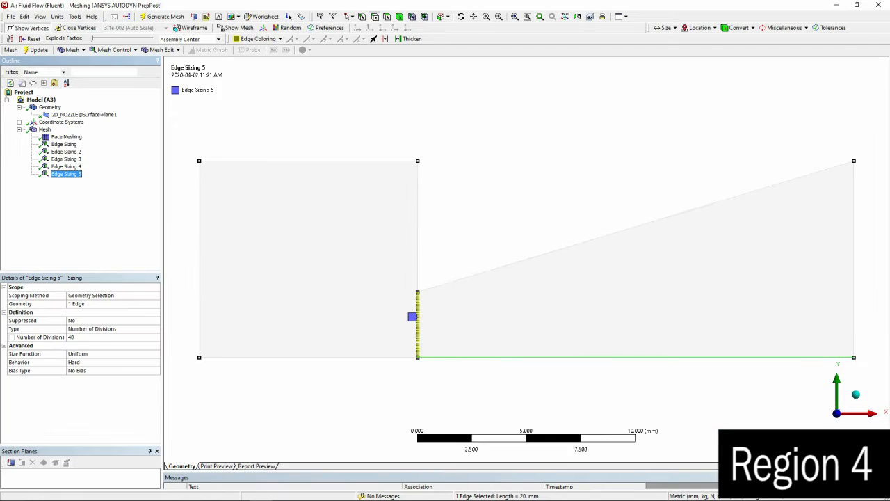
click(66, 137)
click(45, 129)
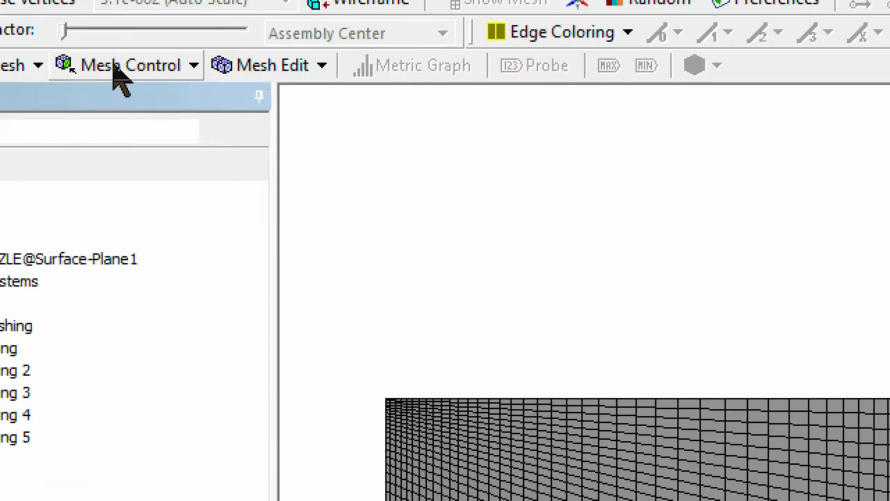
click(115, 67)
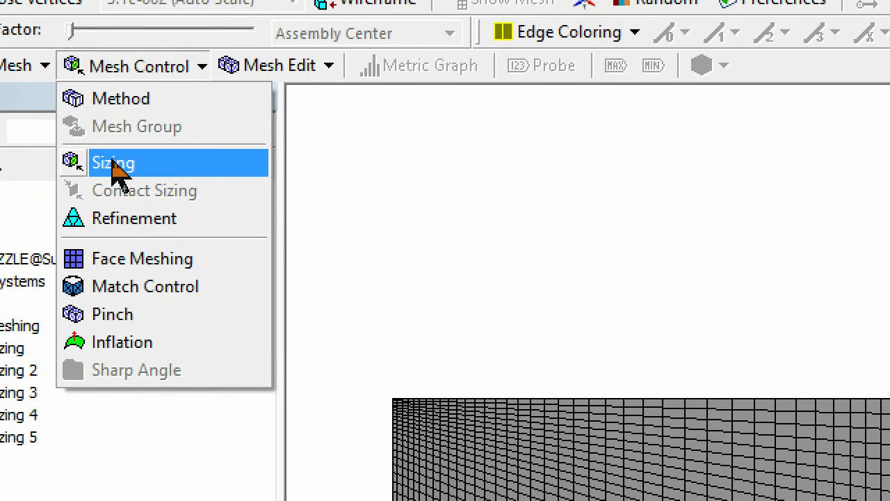
click(110, 162)
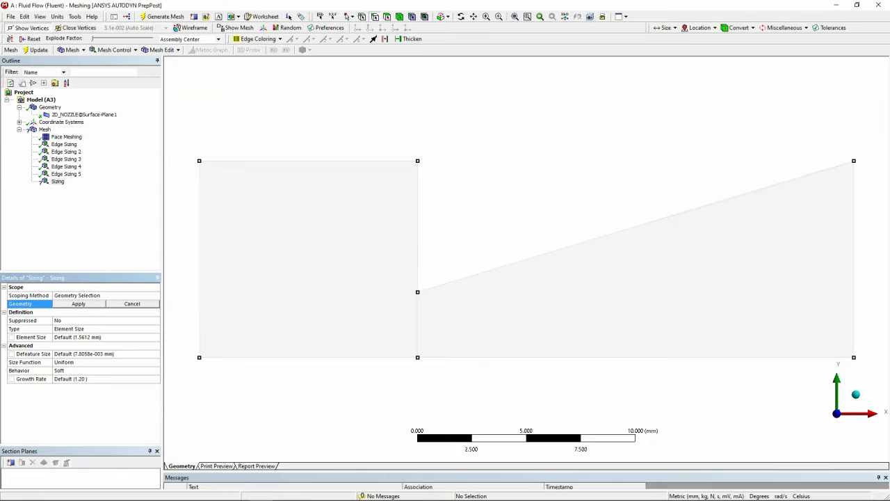
right_click(58, 181)
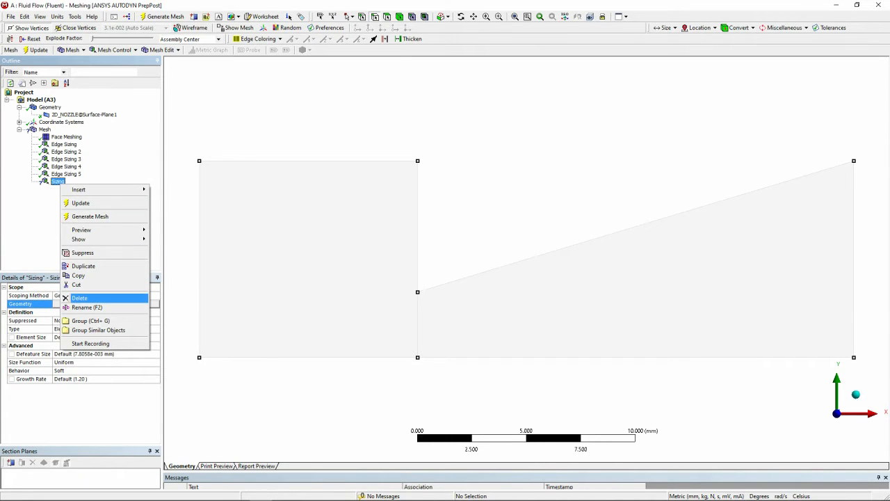
click(79, 298)
click(444, 288)
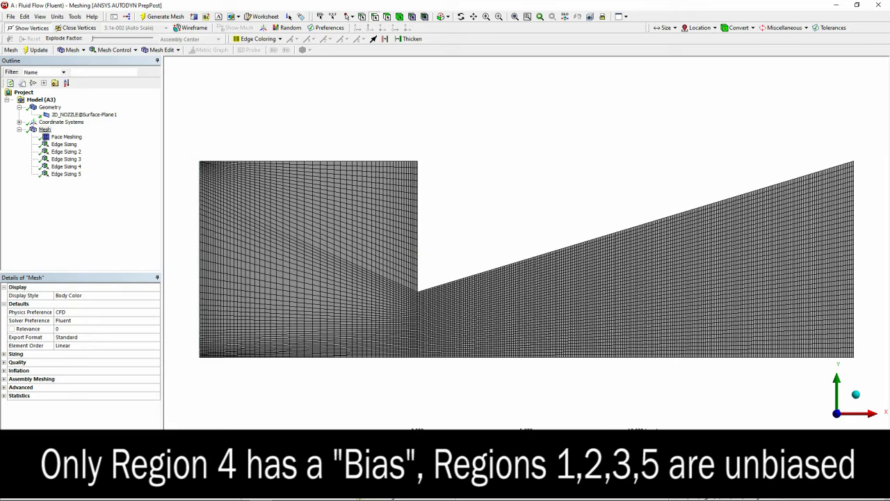
Switch the view from the mesh to the geometry of the 2D_NOZZLE surface body
click(44, 129)
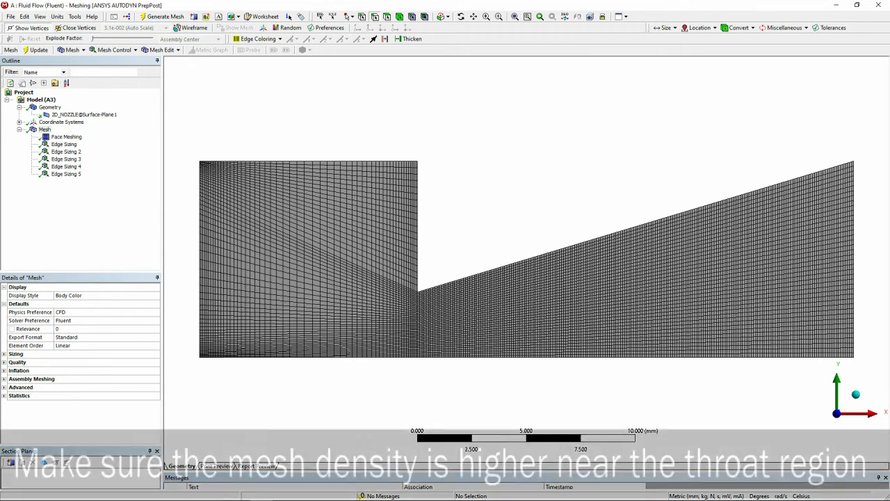
right_click(45, 129)
click(49, 148)
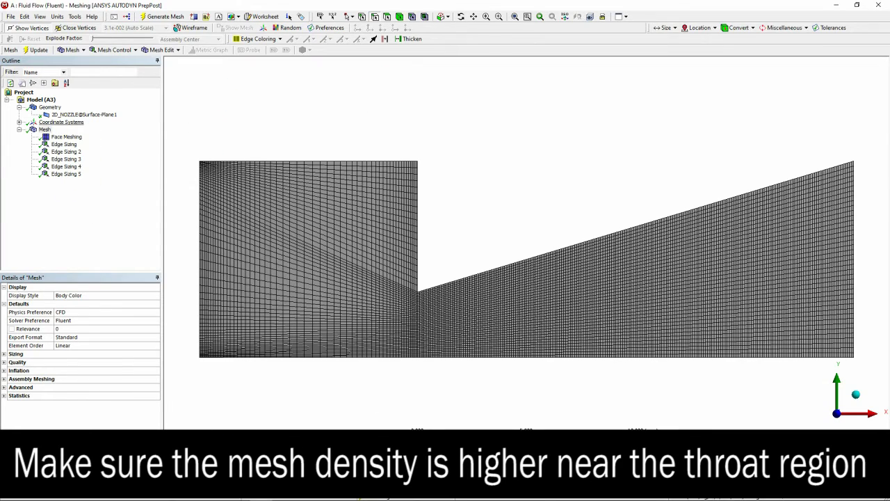
click(78, 115)
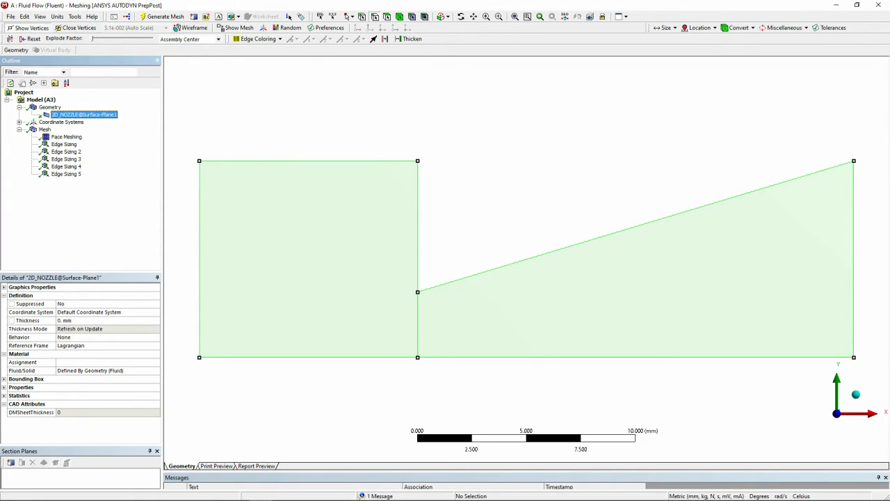